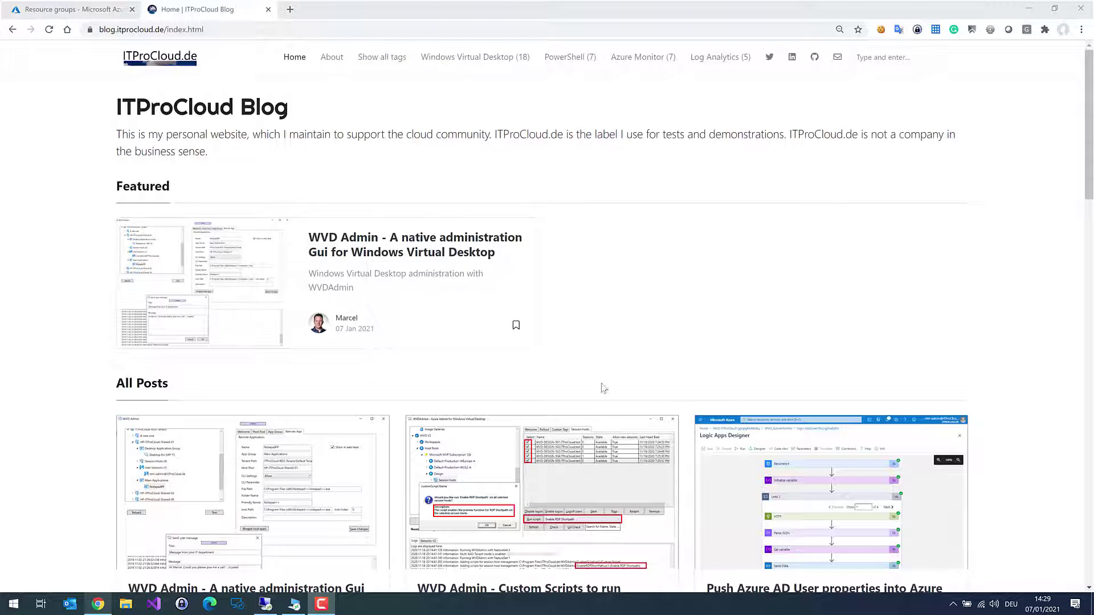
Open the featured WVD Admin blog post and view the service principal fields in the WVDAdmin application, returning to the browser.
click(365, 264)
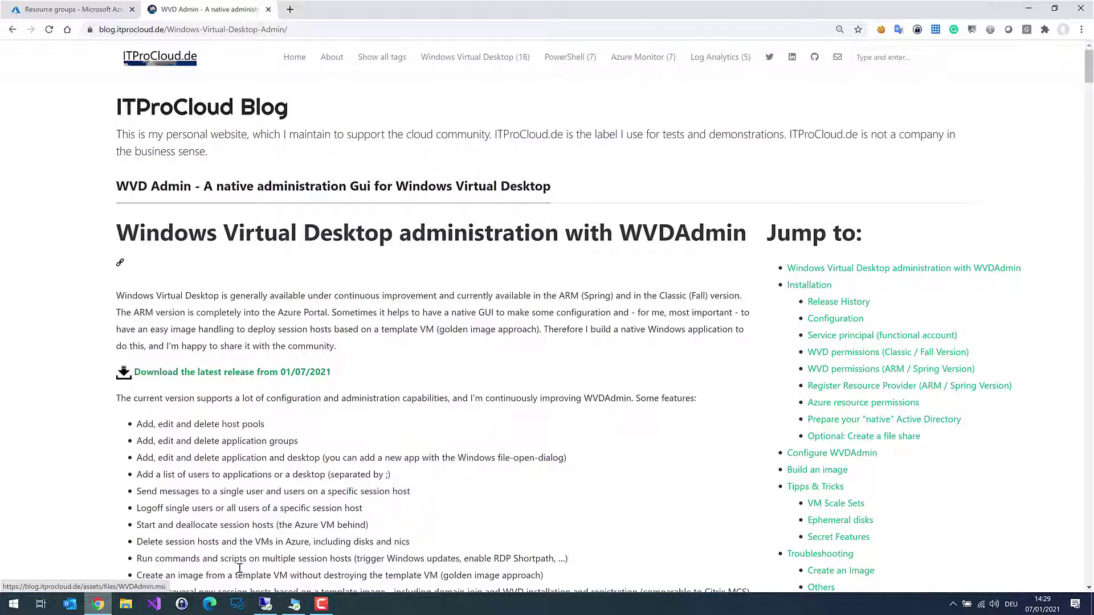
click(239, 606)
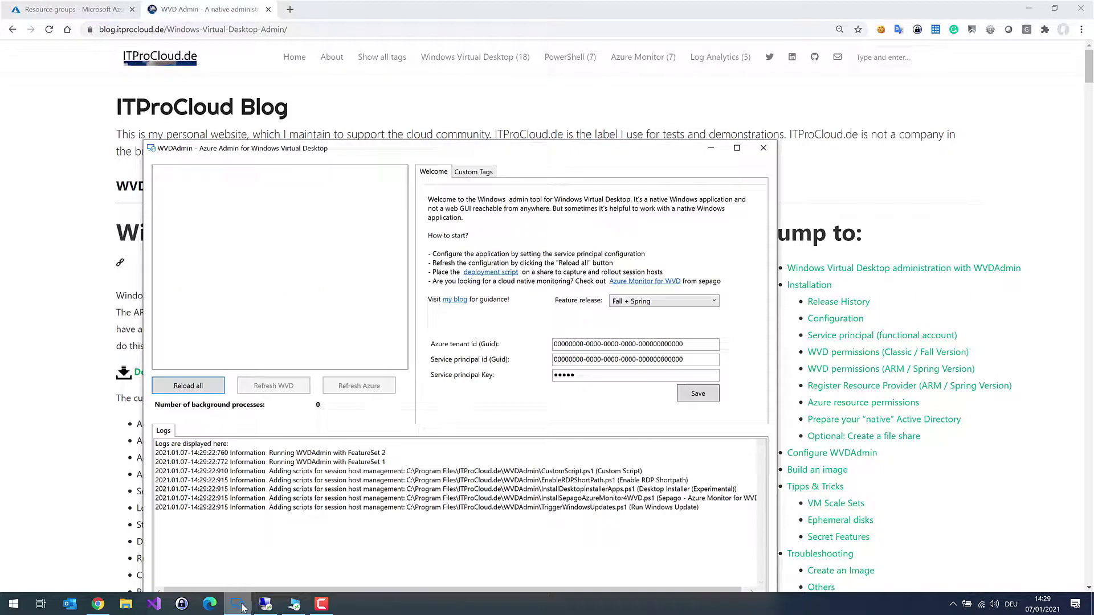
drag(390, 148, 439, 84)
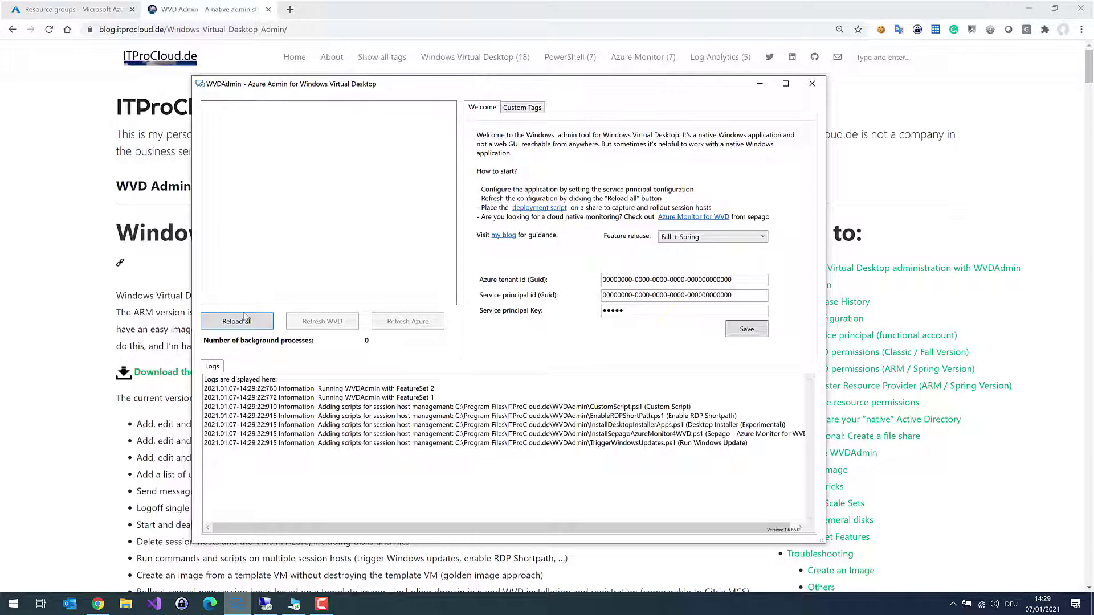
click(73, 315)
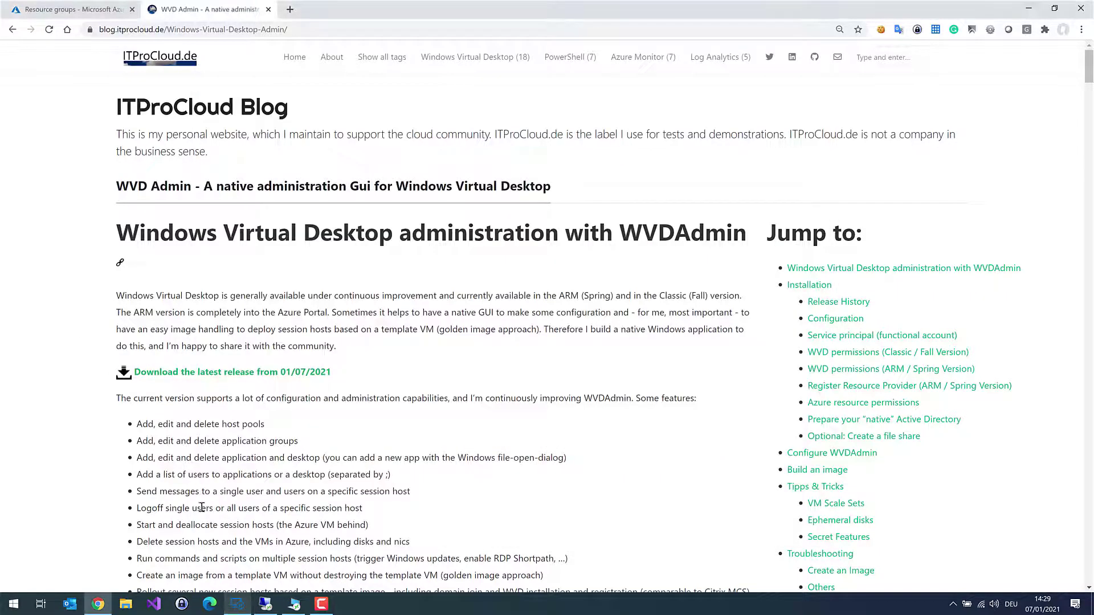
Switch to the Azure portal and go to the app registrations of Azure Active Directory.
click(80, 12)
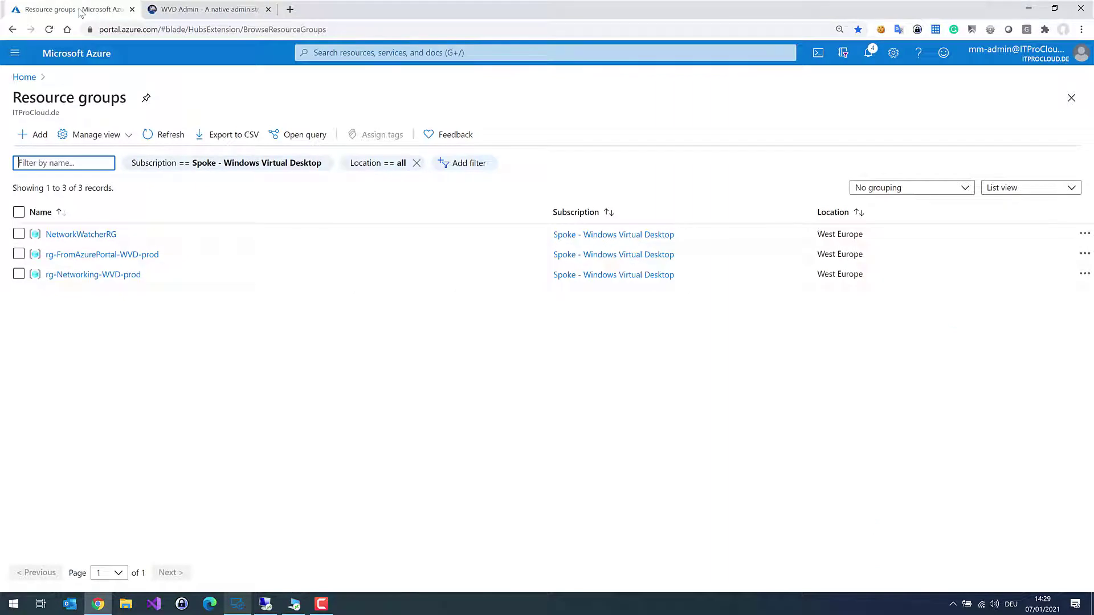
click(412, 53)
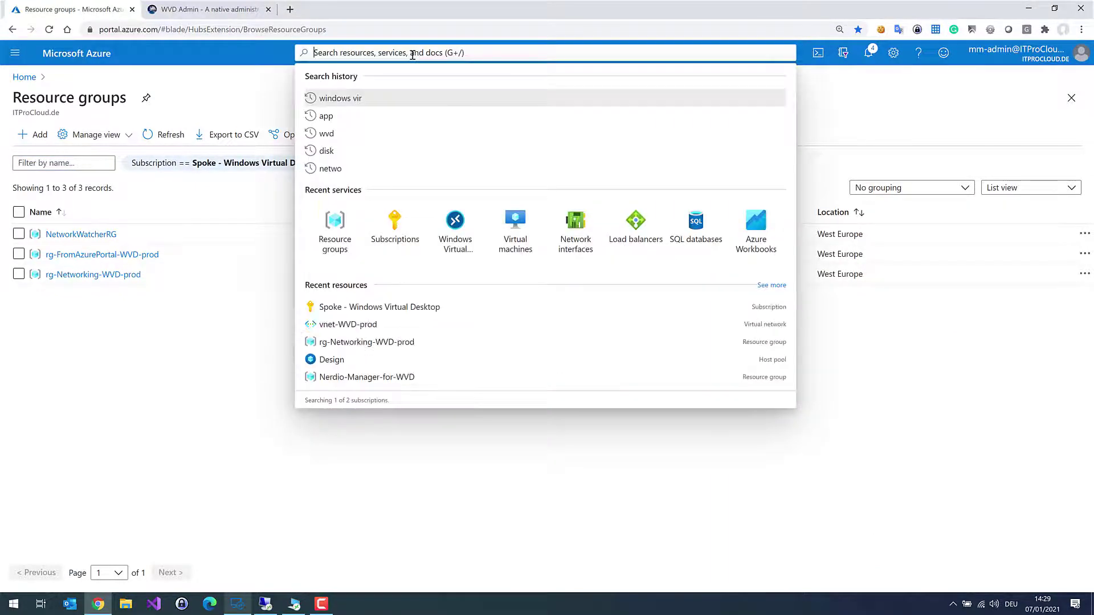
text(azure)
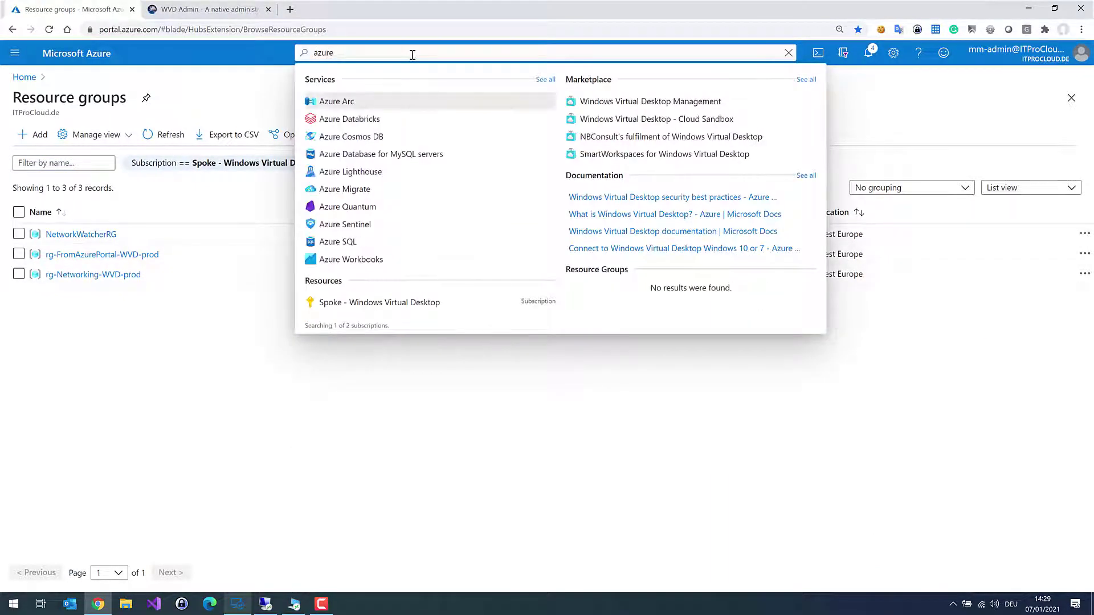
text( act)
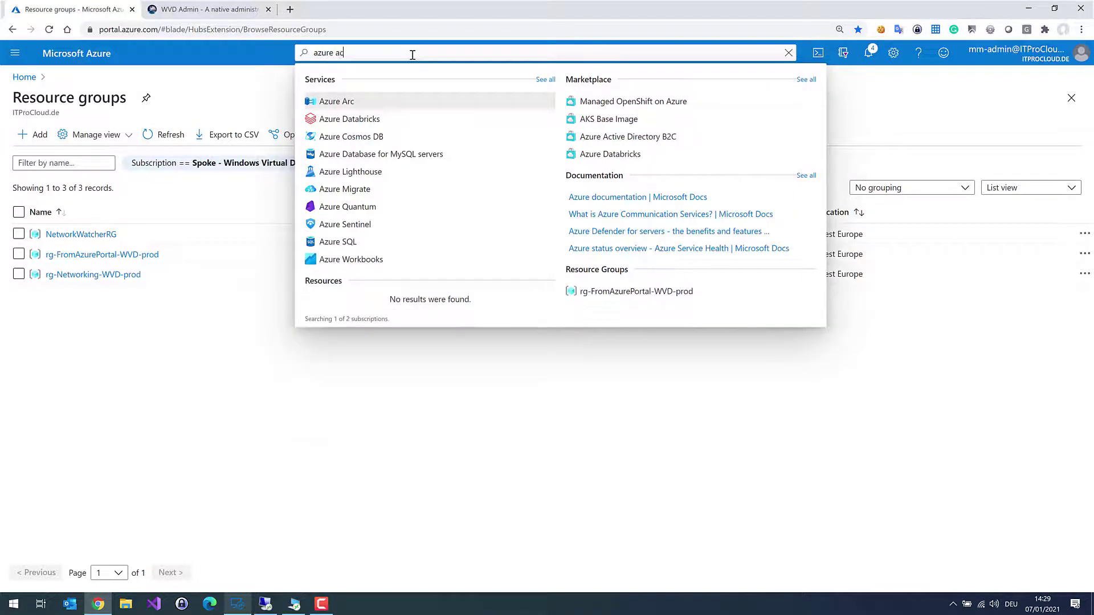
click(399, 103)
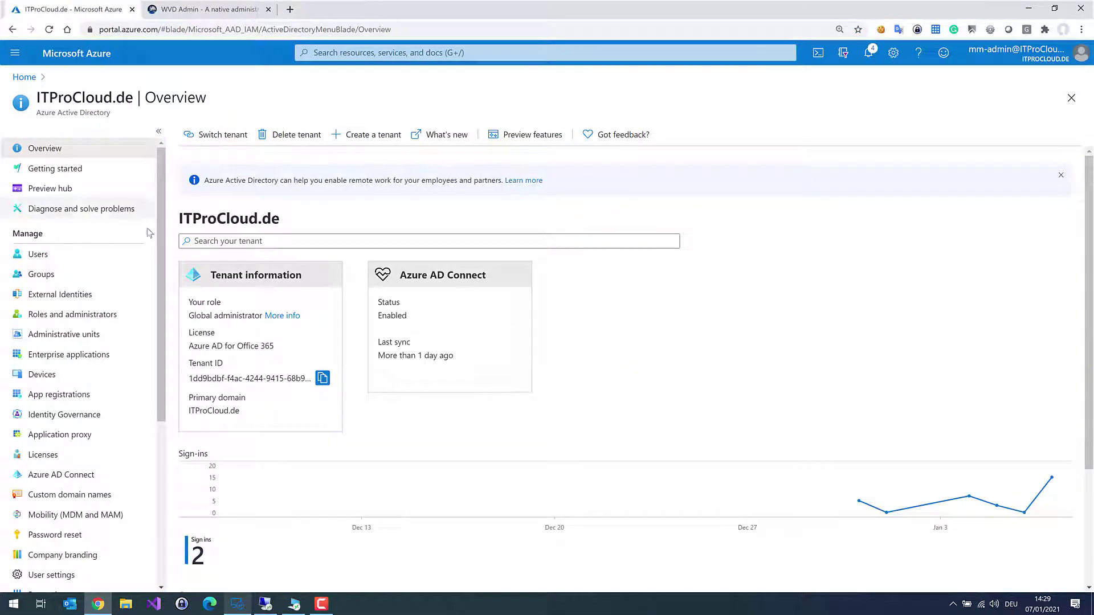
click(84, 397)
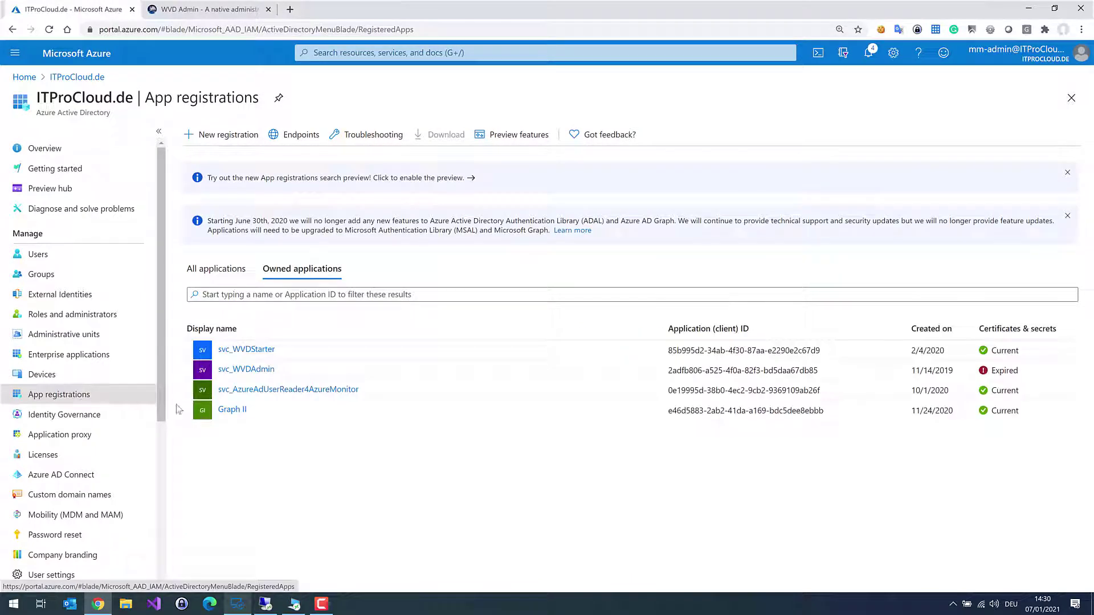
Register a new single-tenant application named svc_WVDAdmin-Demo.
click(236, 143)
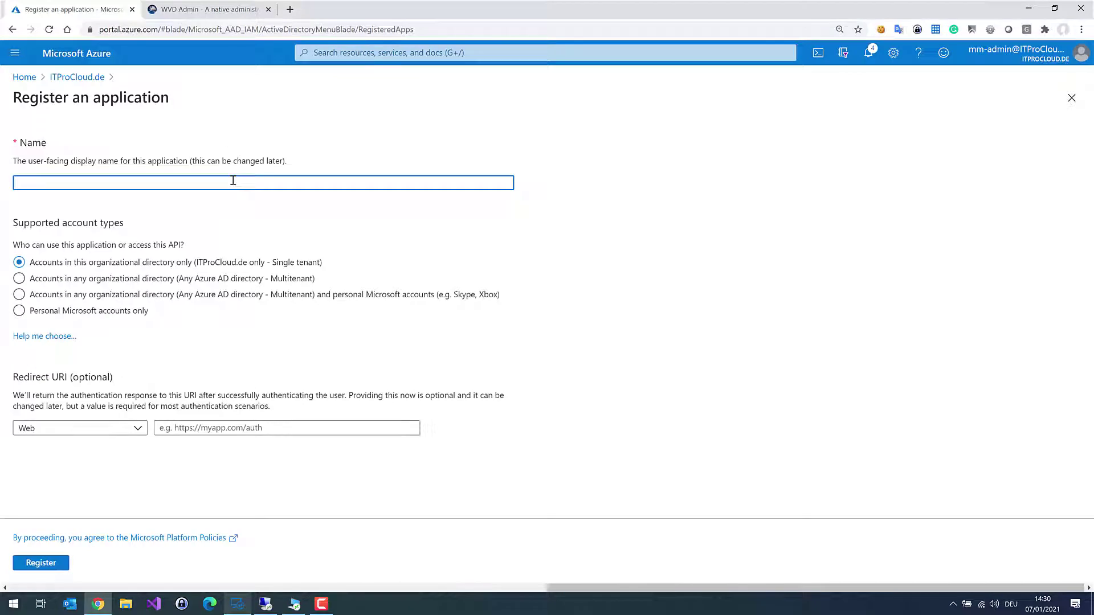
text(svc-)
key(BackSpace)
text(W)
key(BackSpace)
text(_WVDAdmin-Demo)
click(56, 570)
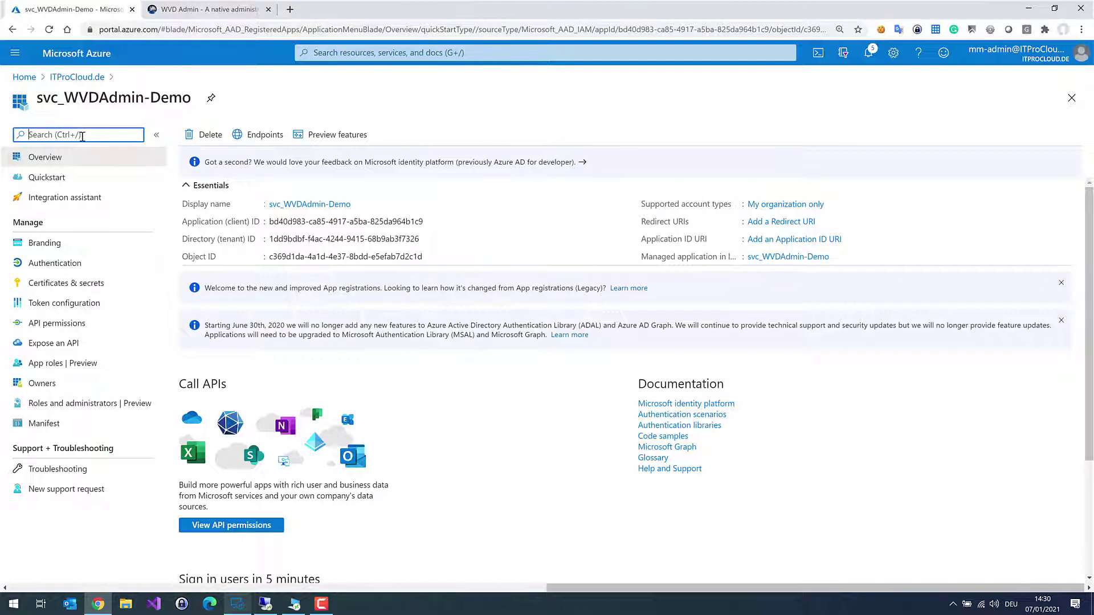
Add the Microsoft Graph application permission Directory.Read.All to the svc_WVDAdmin-Demo registration.
click(80, 323)
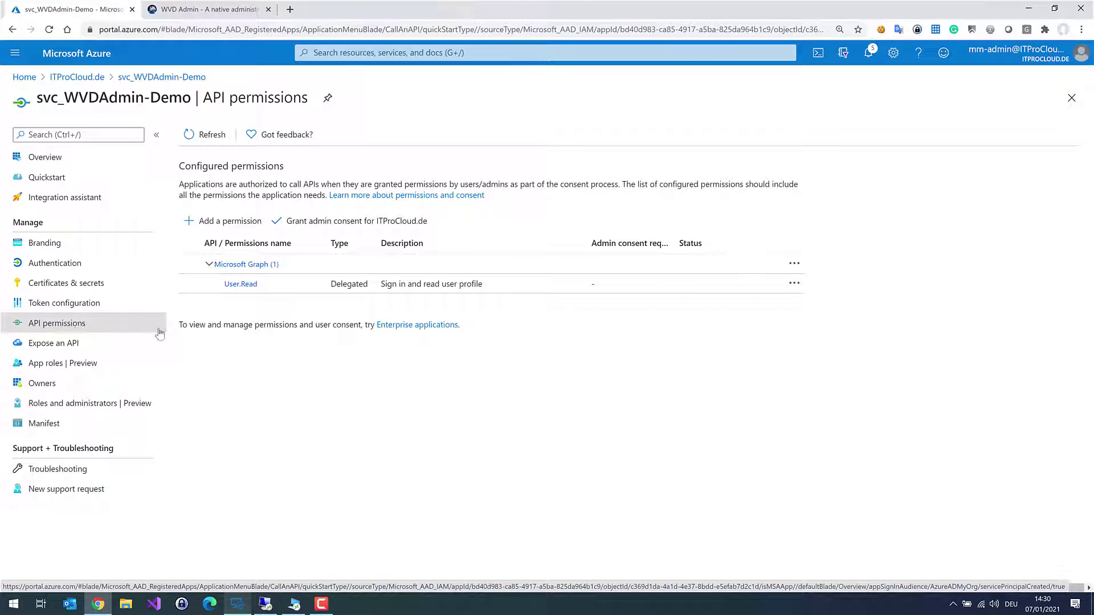
click(231, 229)
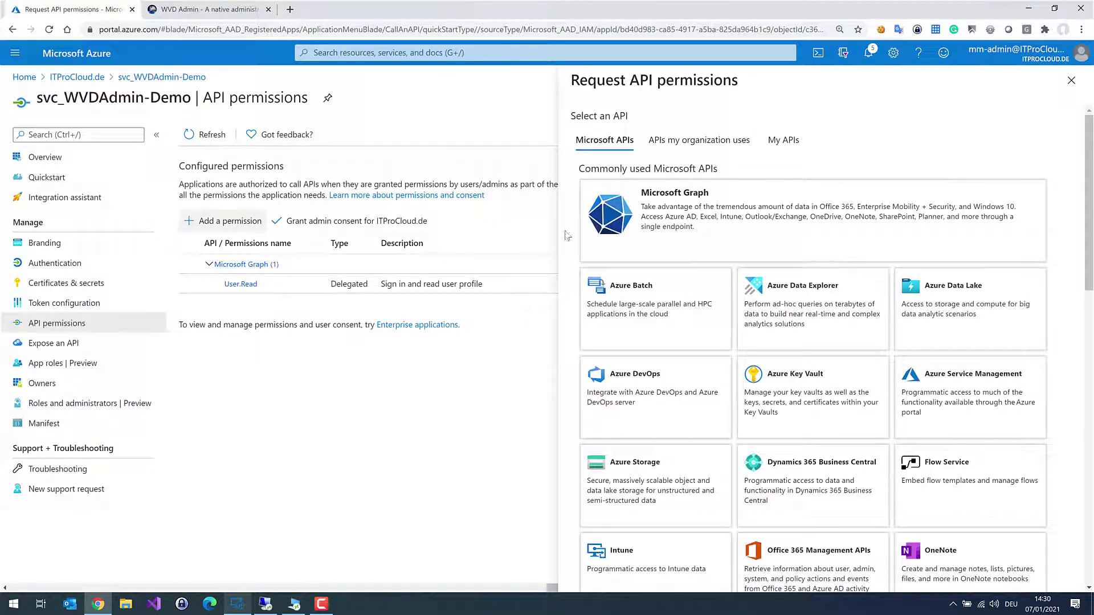
click(689, 223)
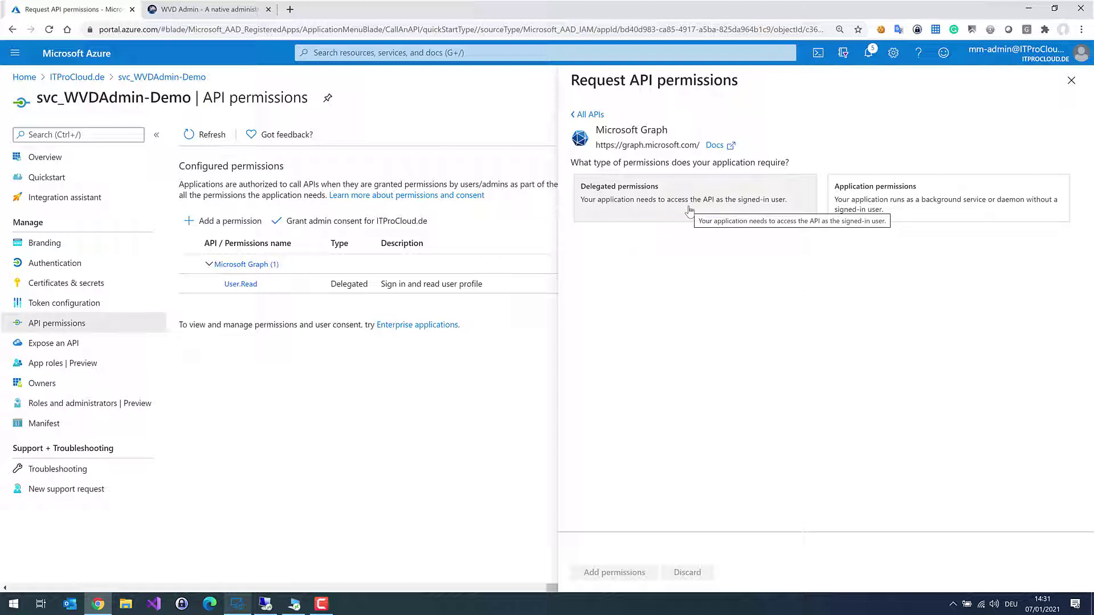
click(878, 198)
click(753, 267)
text(directo)
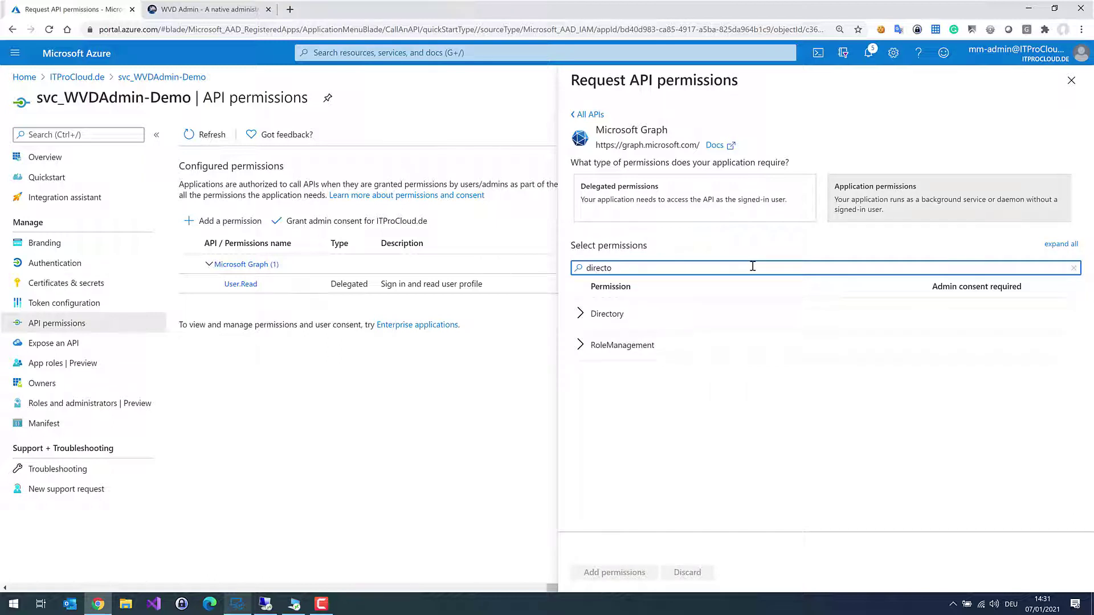
click(580, 314)
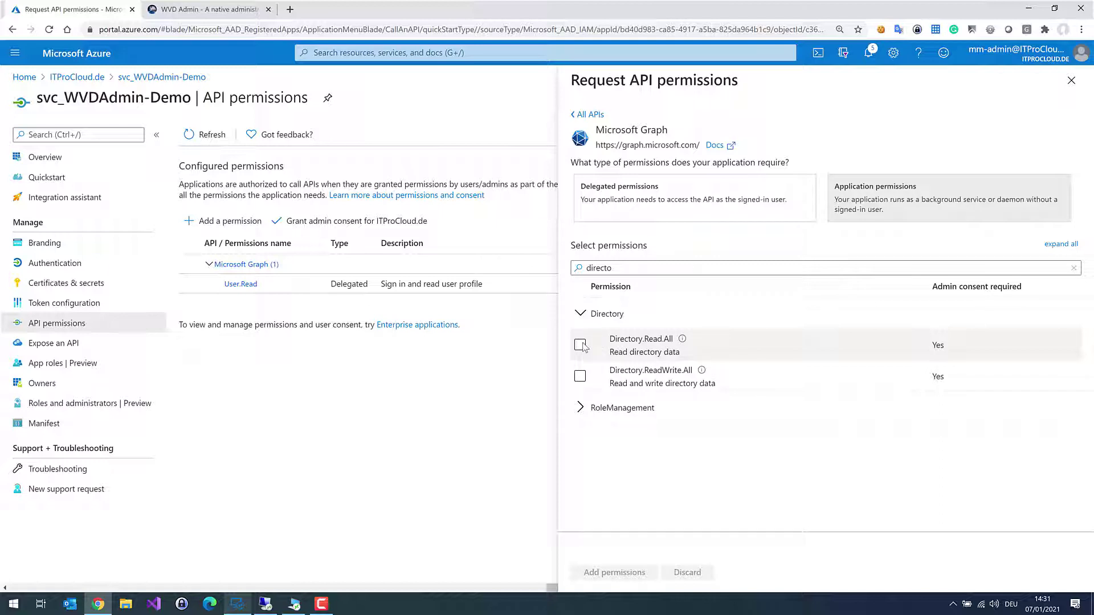
click(580, 346)
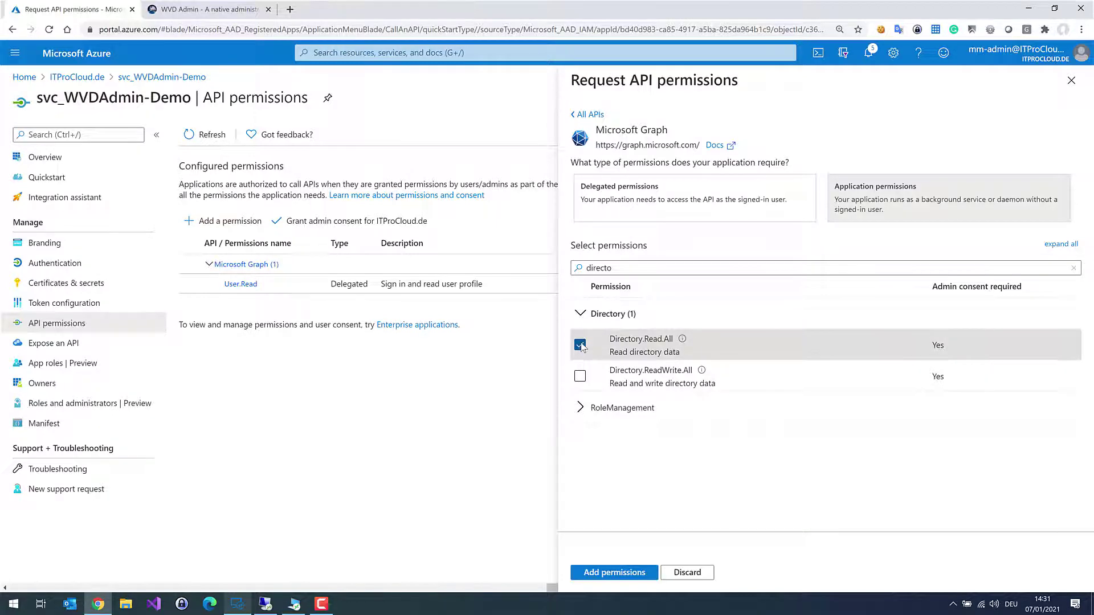
click(607, 577)
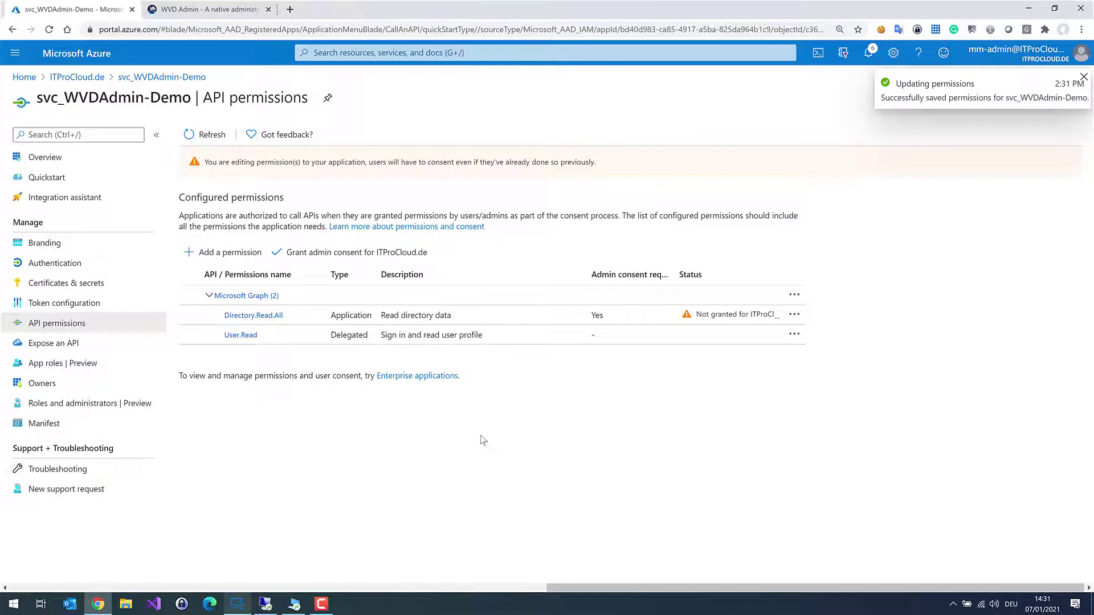
Add the legacy Azure Active Directory Graph application permission Directory.Read.All and grant admin consent for ITProCloud.de.
click(242, 254)
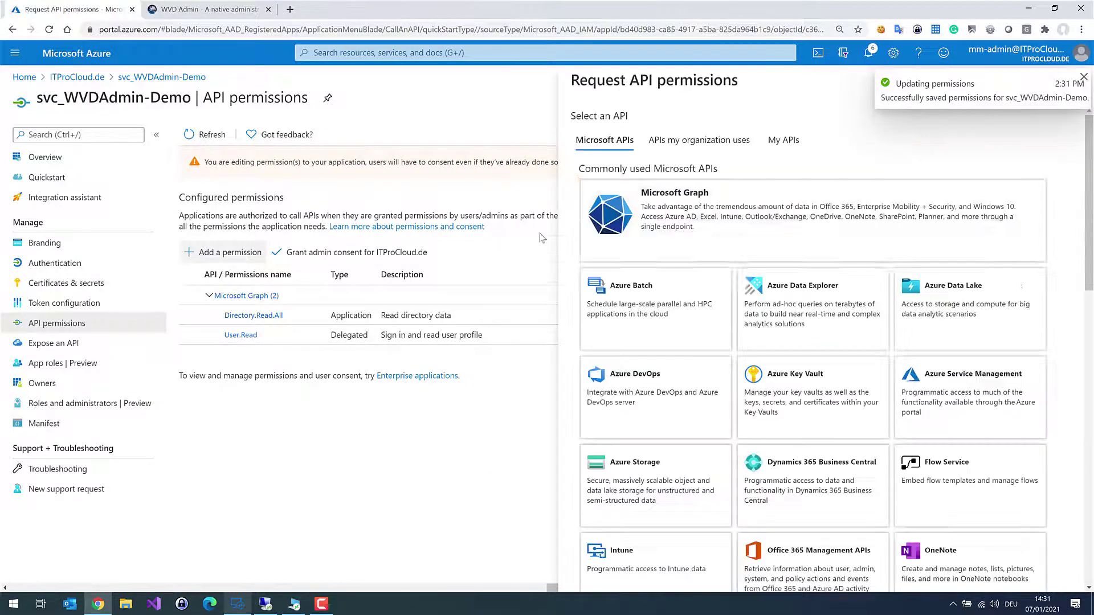
scroll(1038, 433, down, 3)
scroll(1053, 454, down, 8)
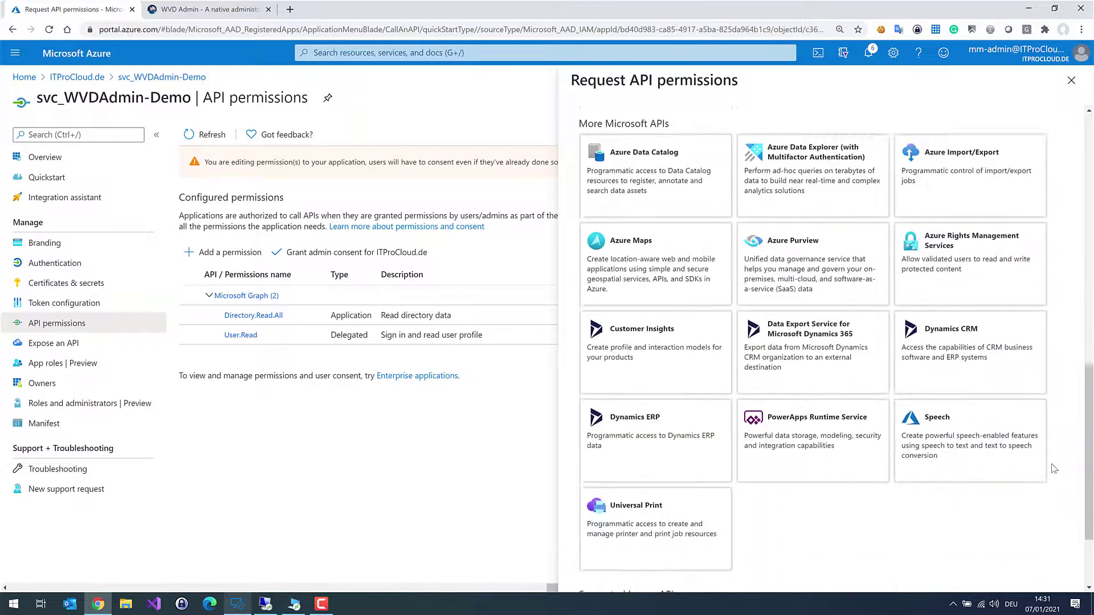
scroll(1053, 468, down, 2)
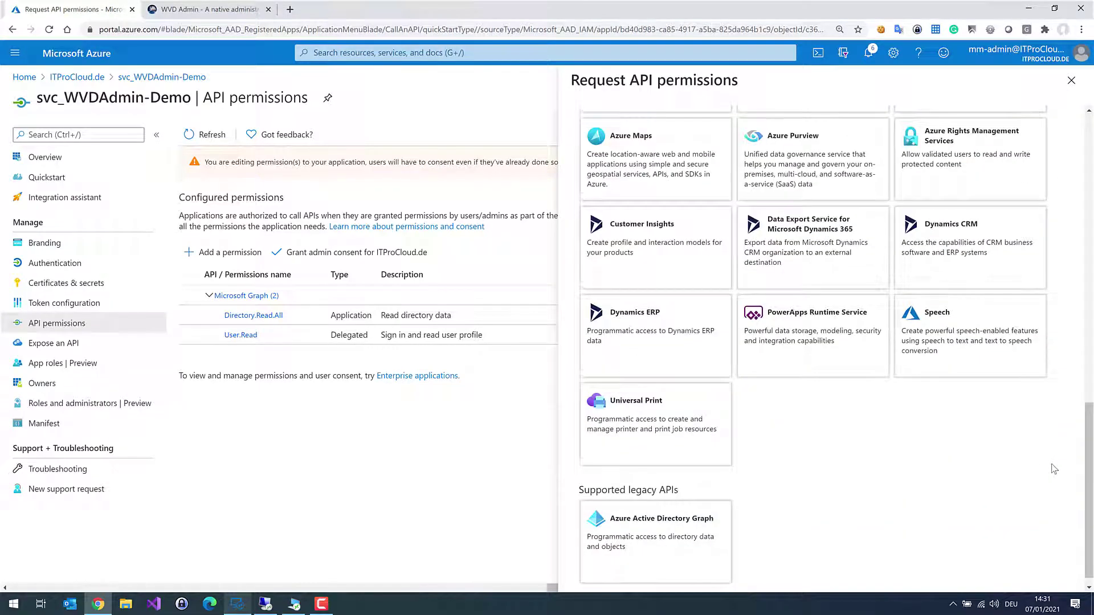
click(661, 526)
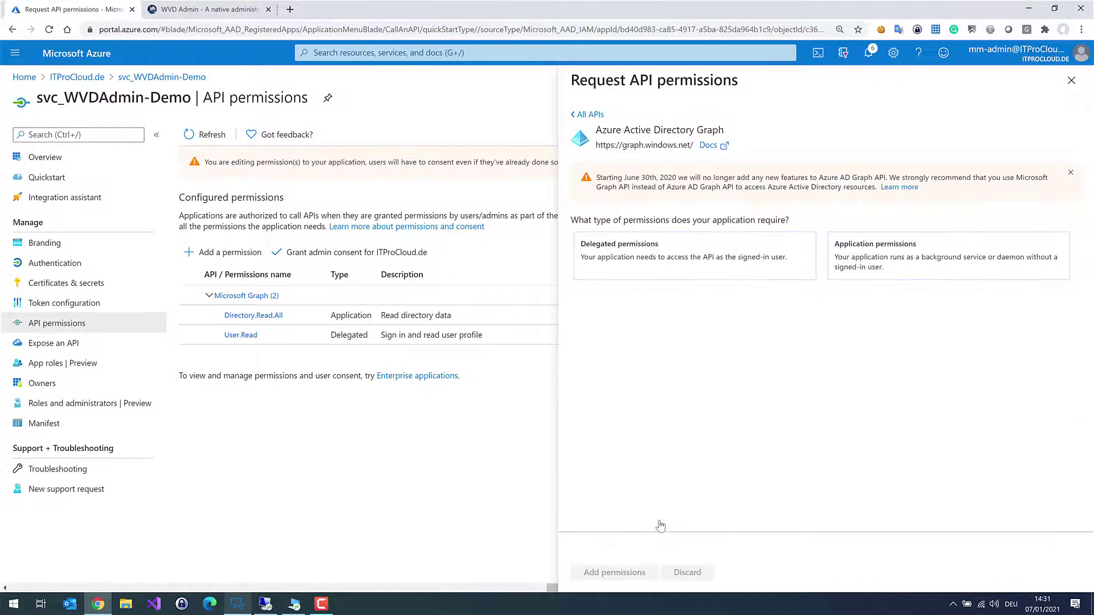
click(867, 264)
click(784, 322)
text(direc)
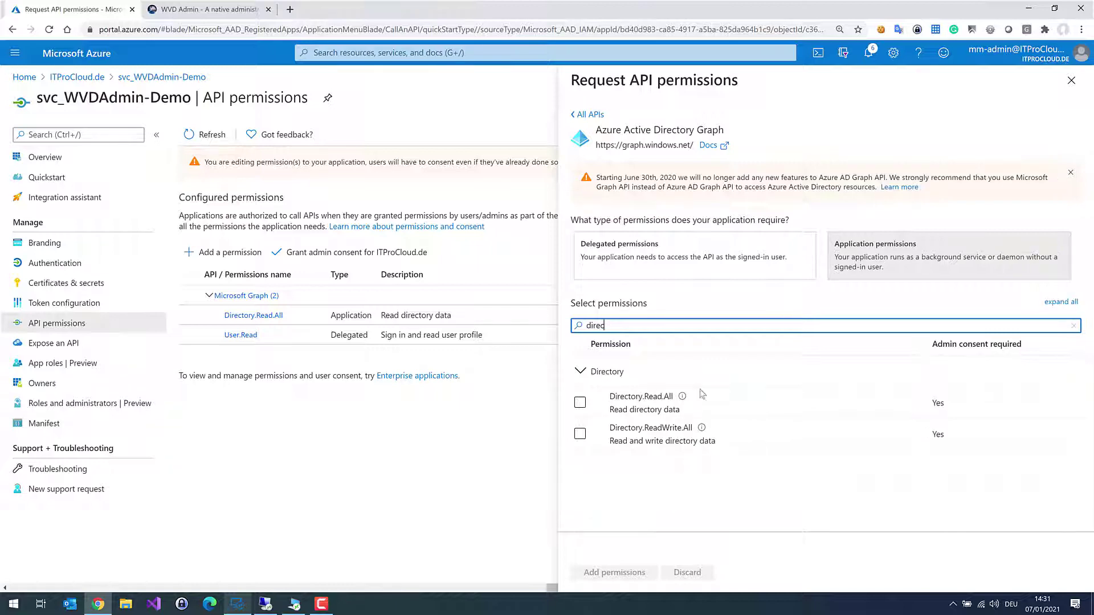
click(580, 403)
click(580, 403)
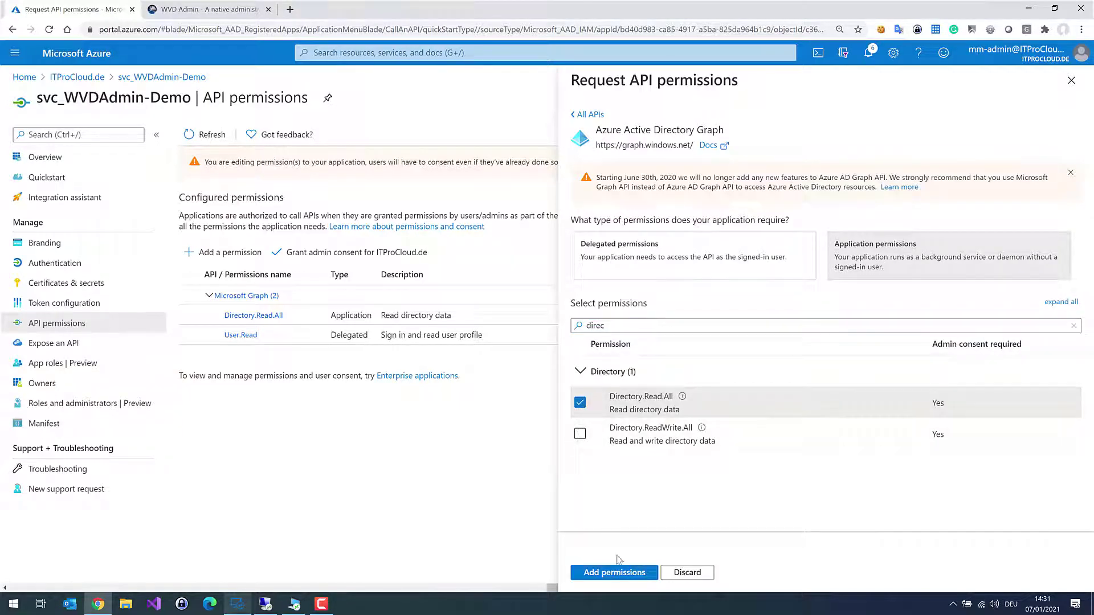
click(619, 573)
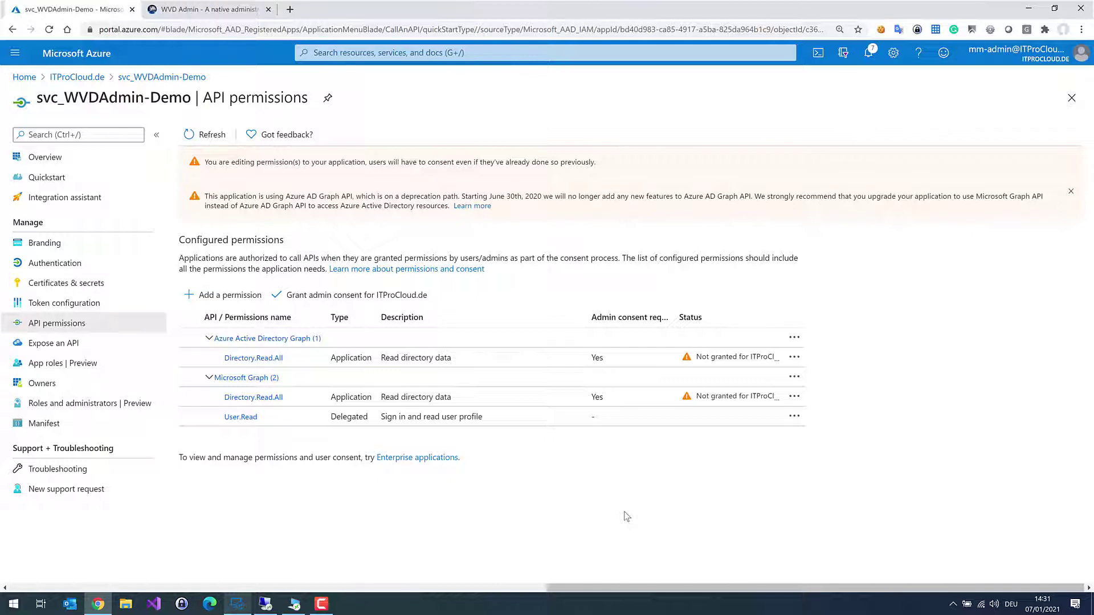
click(333, 295)
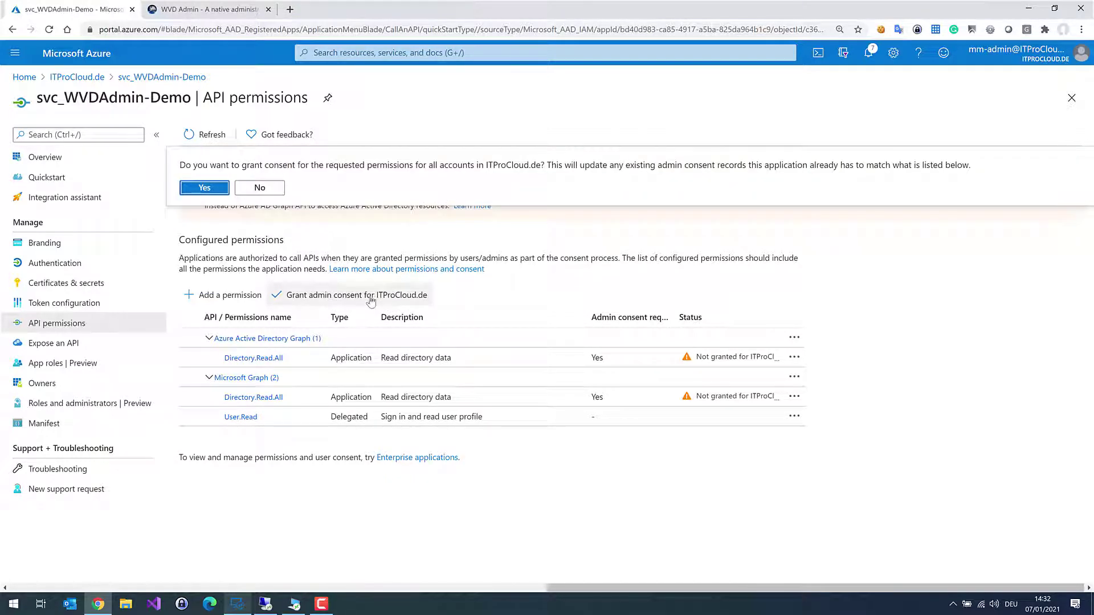
click(206, 190)
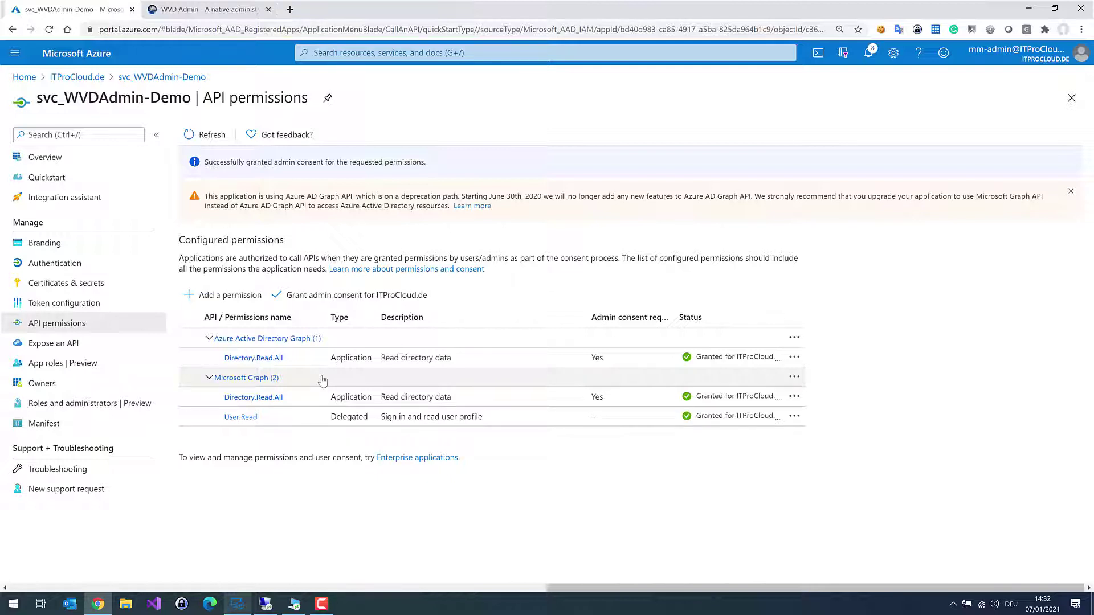
Create a client secret for the application with the description Key-1, expiring in 1 year.
click(85, 283)
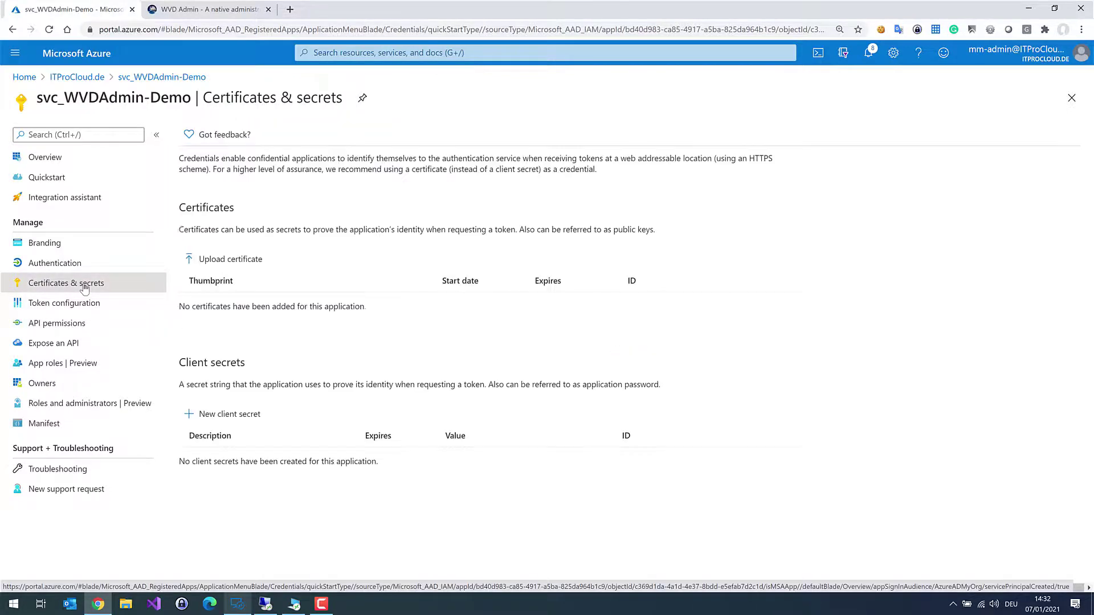
click(242, 421)
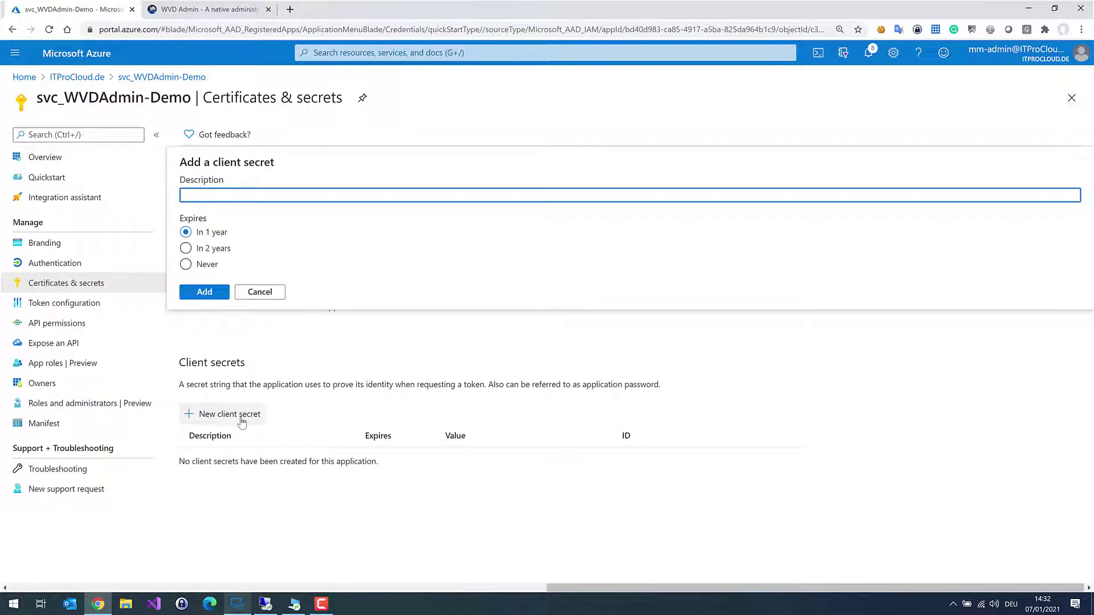
text(Key-1)
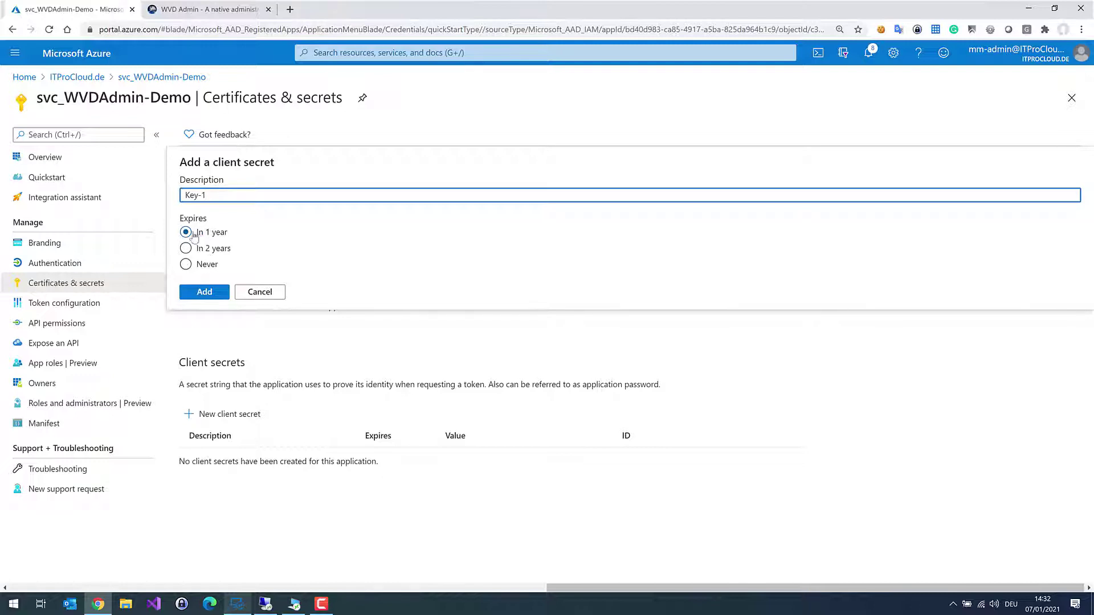
click(192, 292)
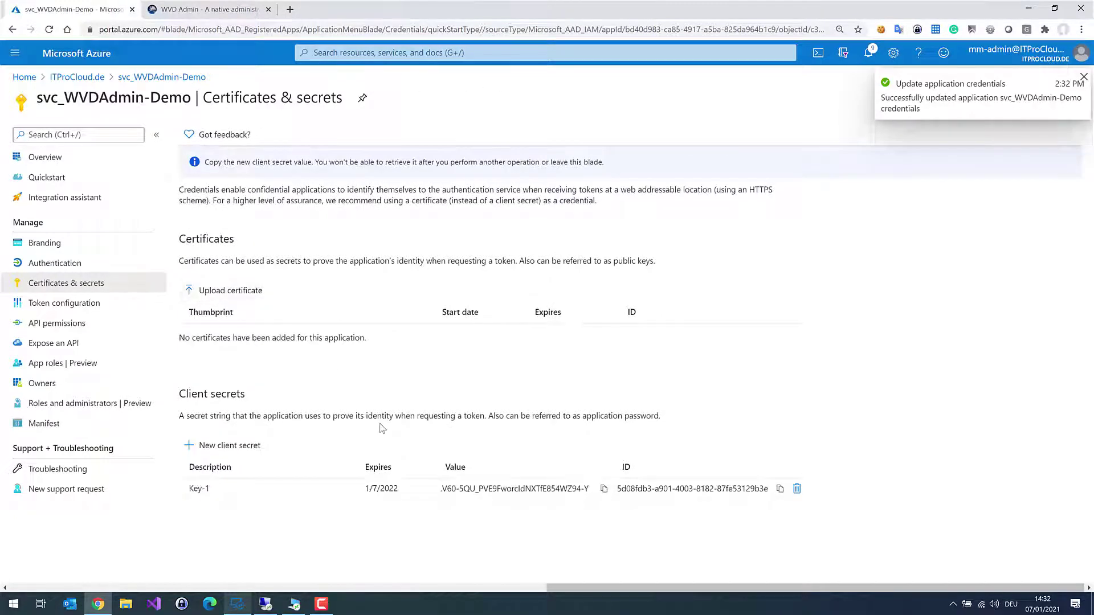
Copy the new client secret's value and paste it into a new Notepad document under the label "Key:".
click(603, 490)
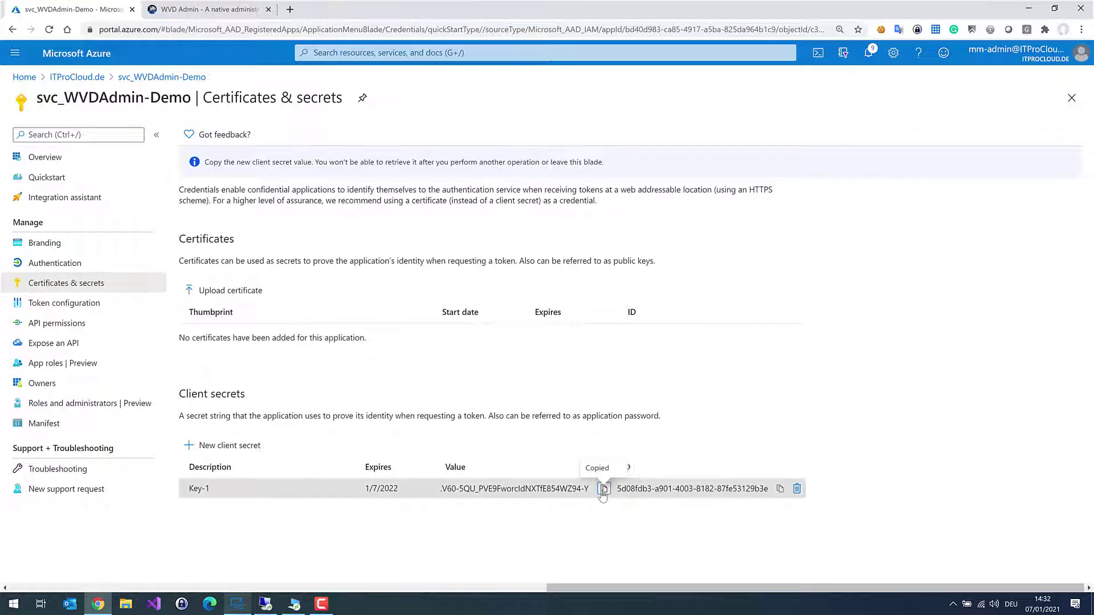
key(super+r)
text(notepad)
key(Return)
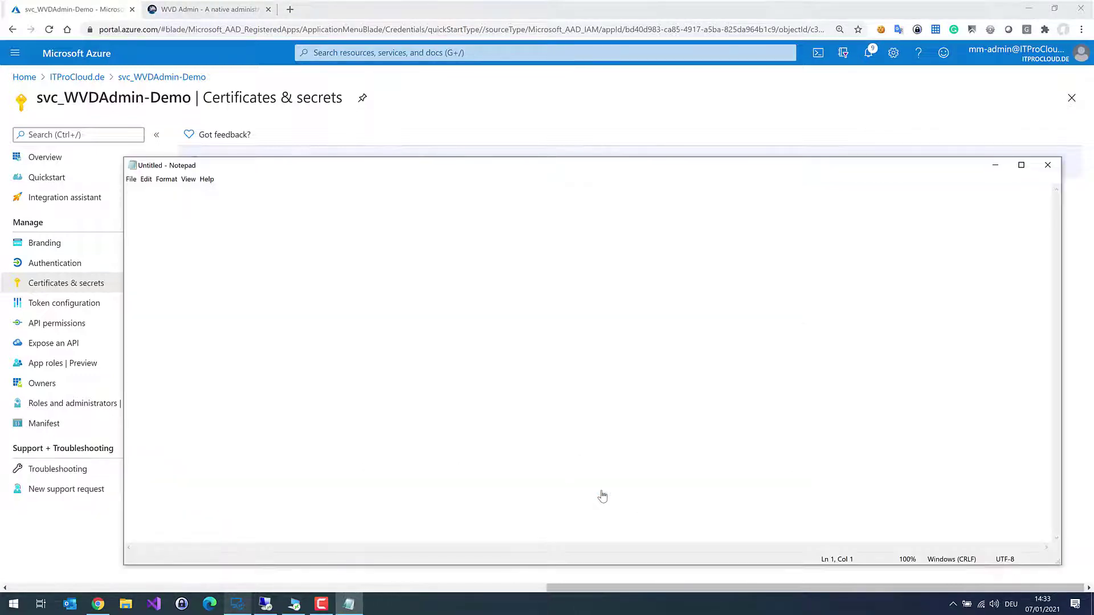
key(Return)
key(Return)
text(Key)
key(ctrl+v)
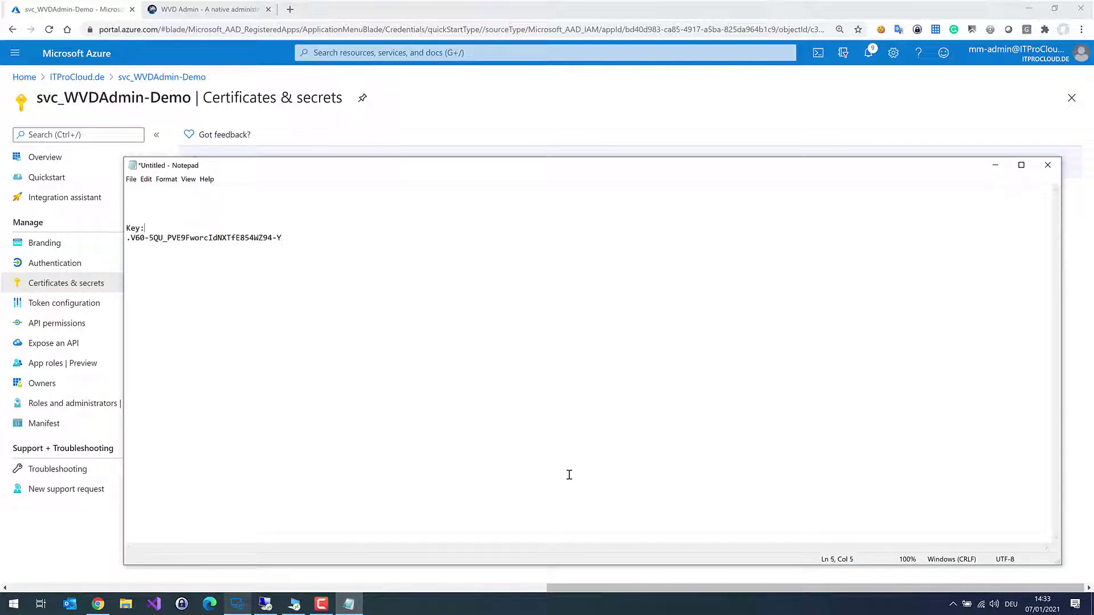
Copy the application (client) ID from the svc_WVDAdmin-Demo overview and paste it into the Notepad document under the label "App-Id:".
click(562, 117)
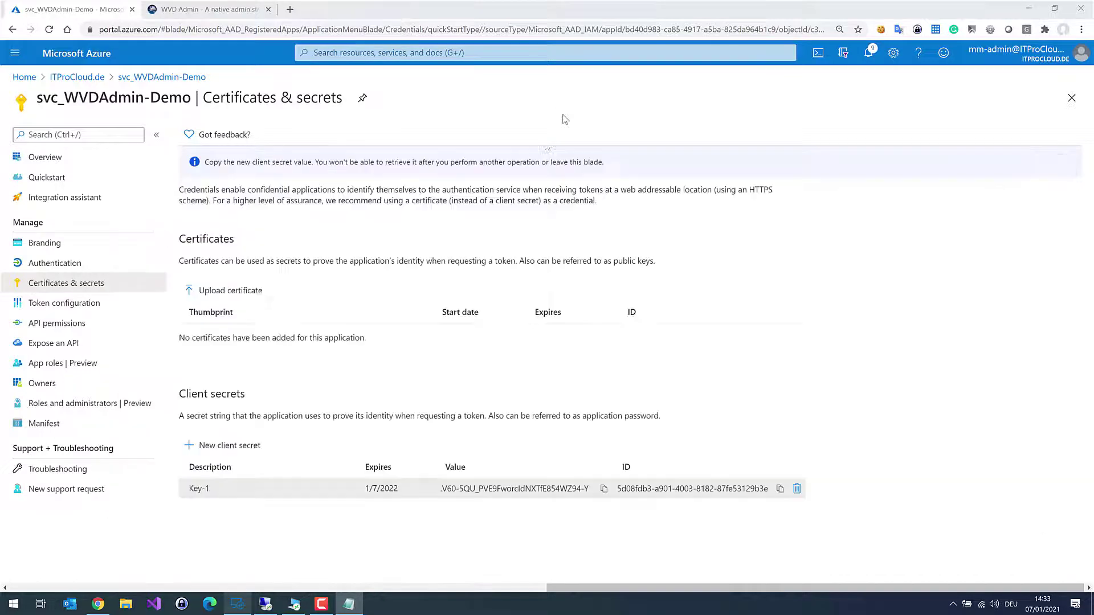
click(65, 157)
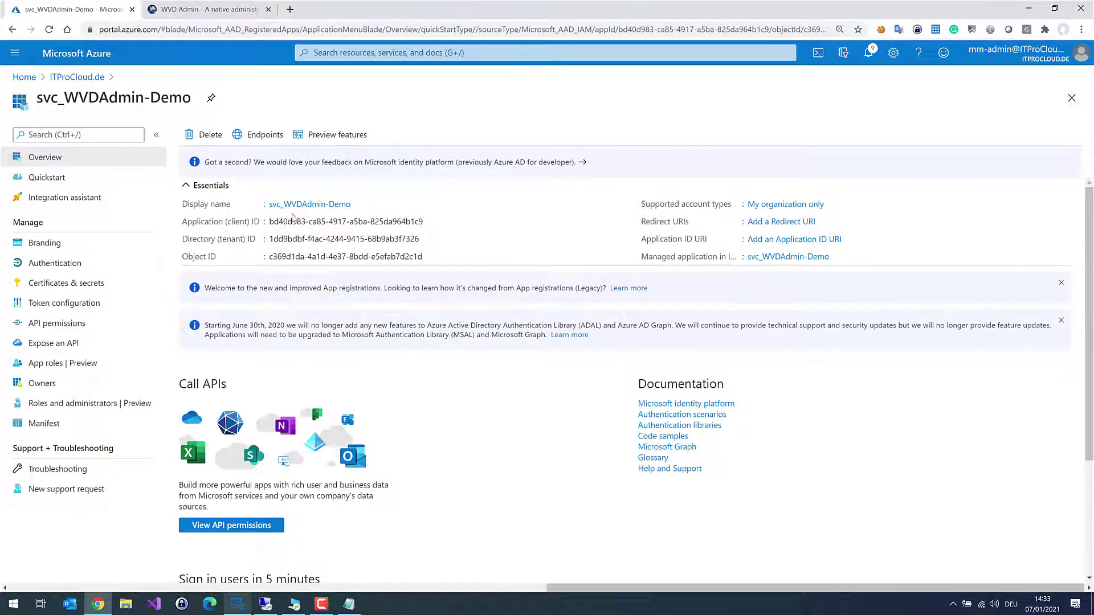
click(430, 222)
key(alt+Tab)
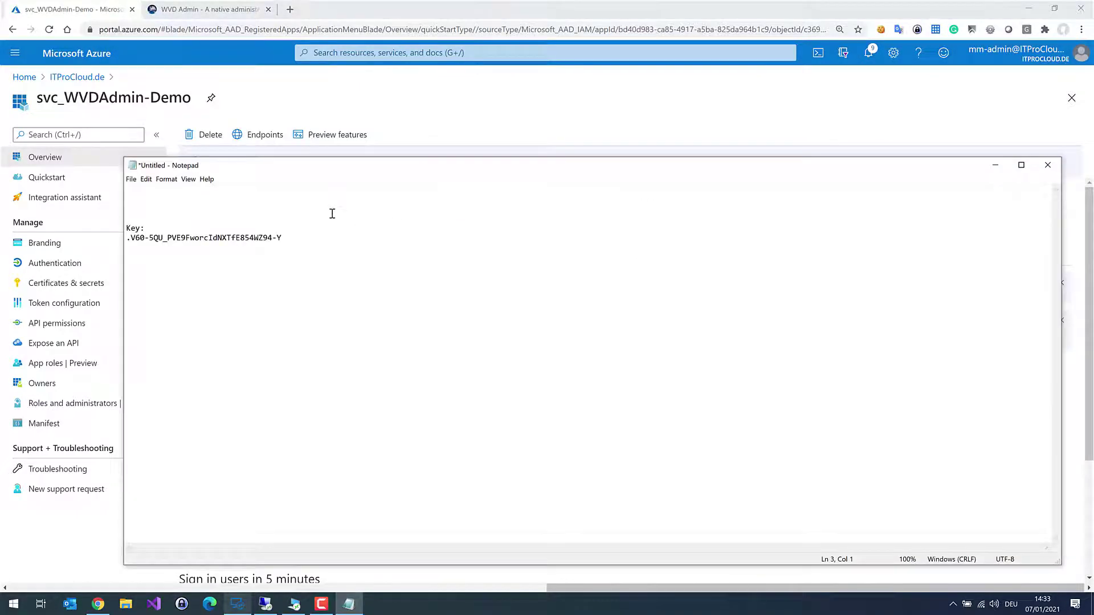
text(App-Id:)
key(Return)
key(ctrl+v)
Copy the directory (tenant) ID into Notepad under the label "Tenant-Id:", and shrink the Notepad window and move it aside.
key(alt+Tab)
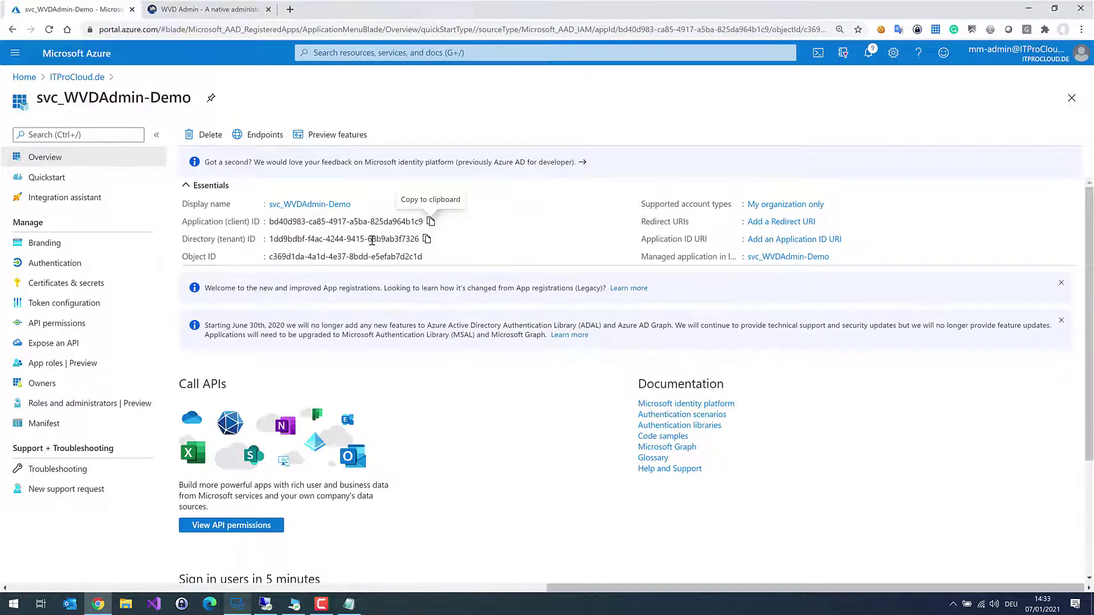
click(427, 240)
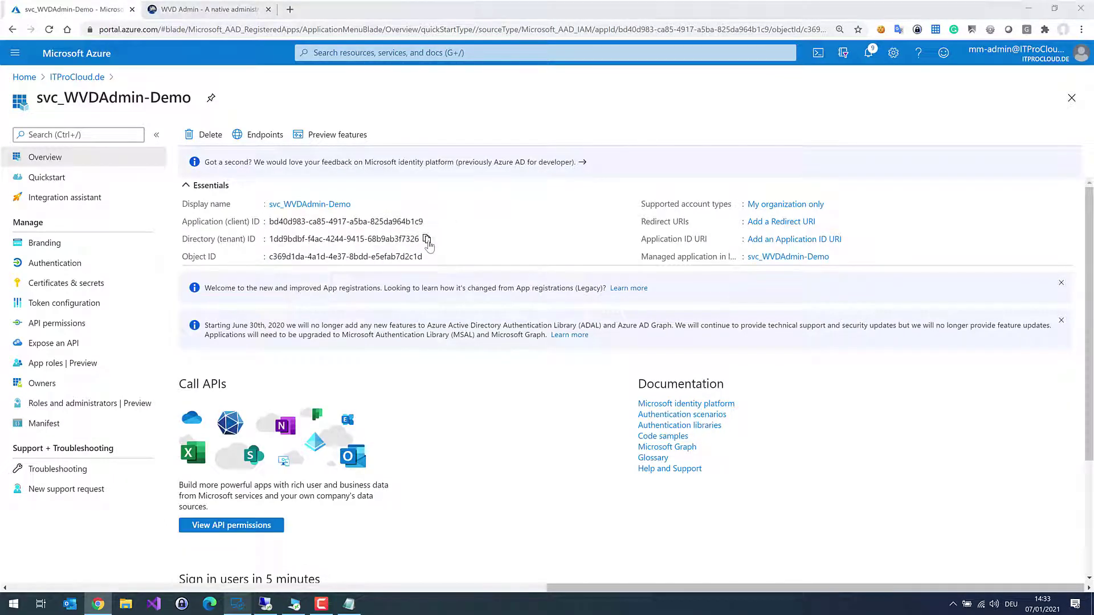
key(alt+Tab)
text(Tenant-Id:)
key(Return)
key(ctrl+v)
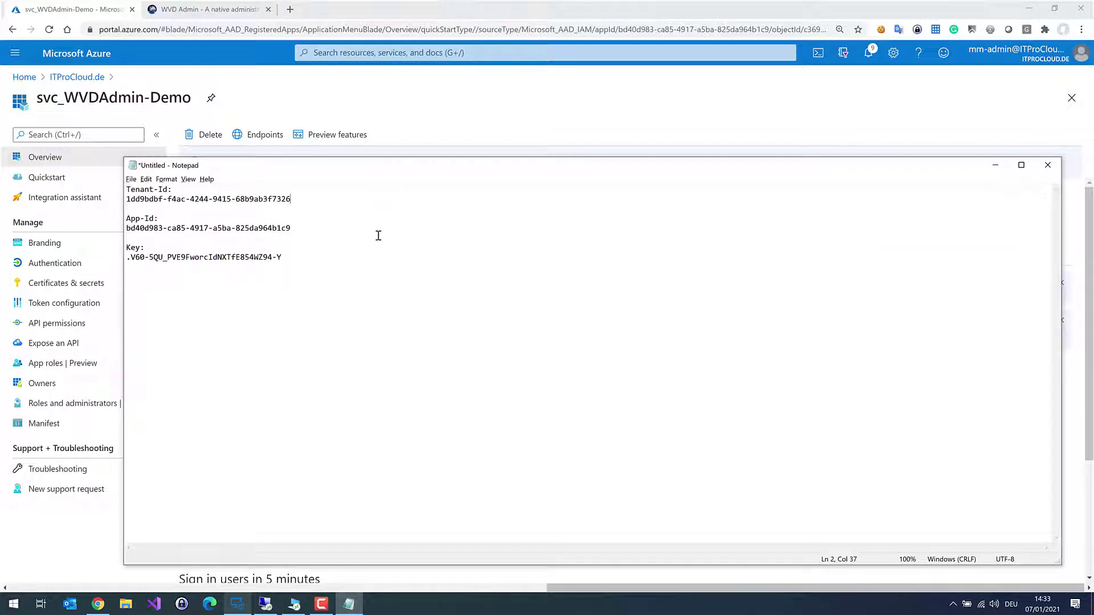
drag(1060, 563, 633, 415)
drag(406, 171, 748, 288)
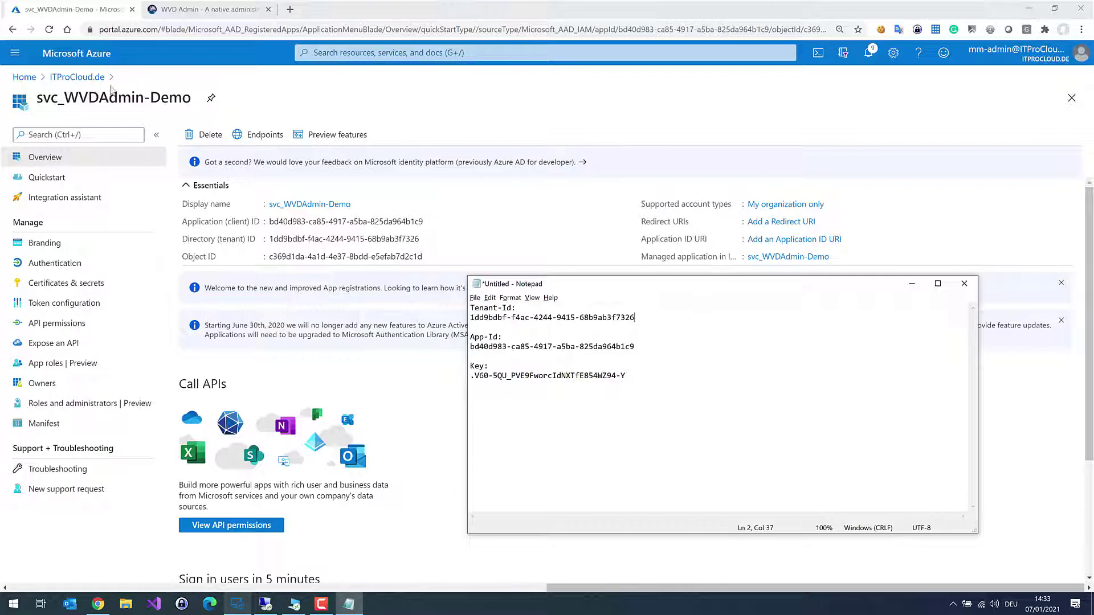
Open the Access control (IAM) page of the subscription "Spoke - Windows Virtual Desktop" from the Azure portal home.
click(27, 80)
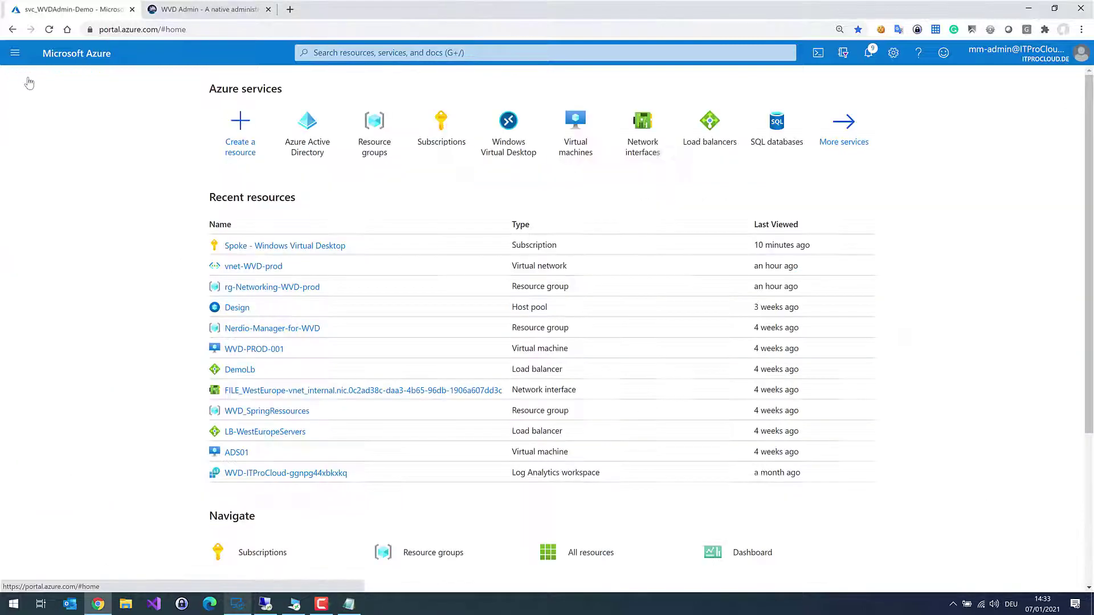
click(440, 145)
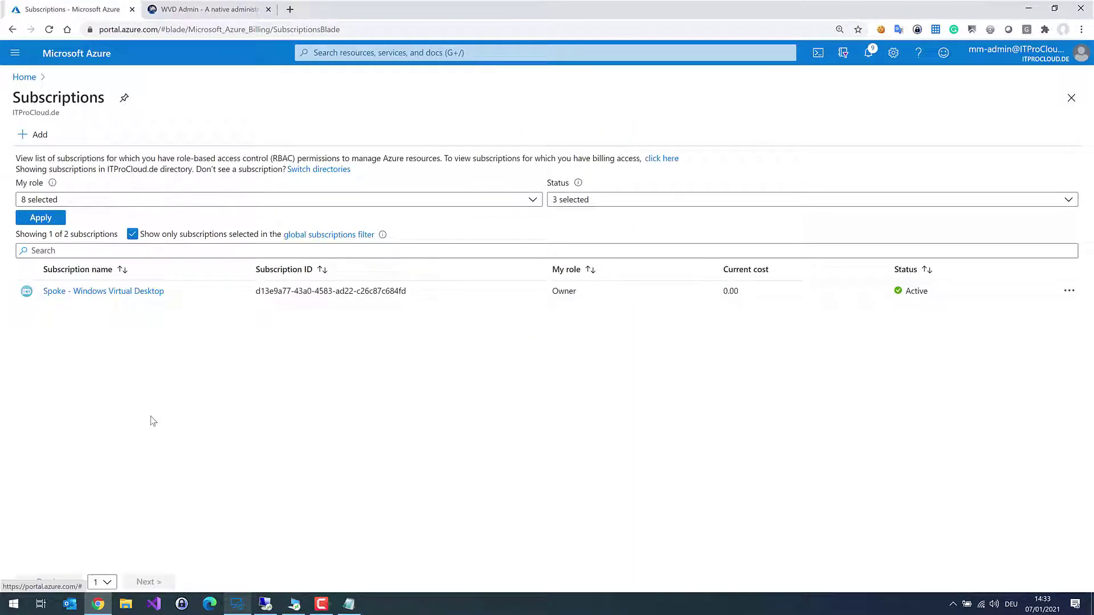
click(132, 294)
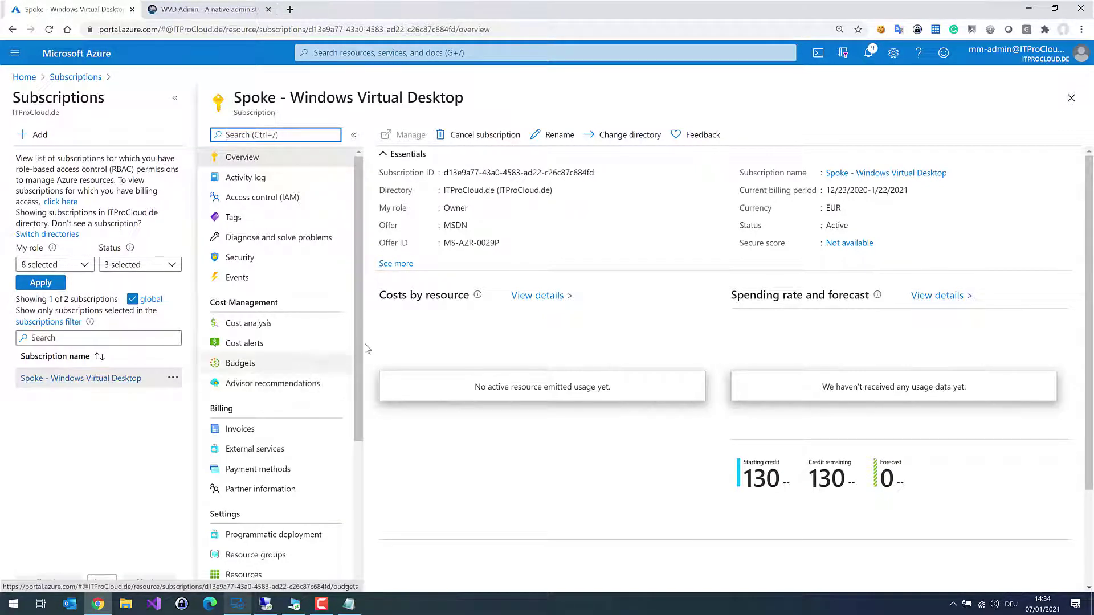
scroll(362, 333, down, 1)
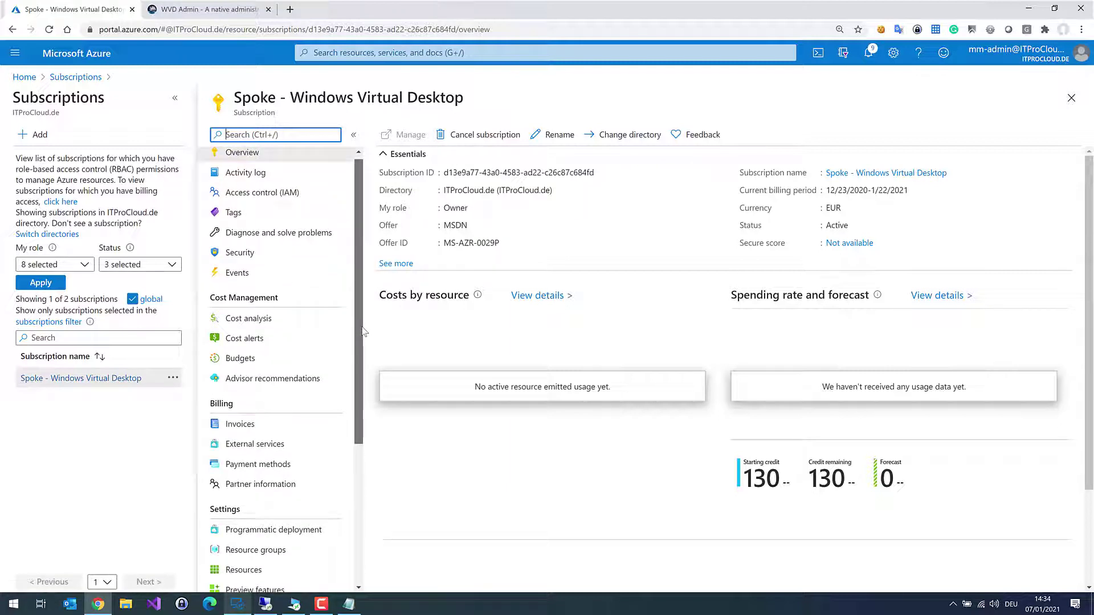
scroll(365, 331, up, 1)
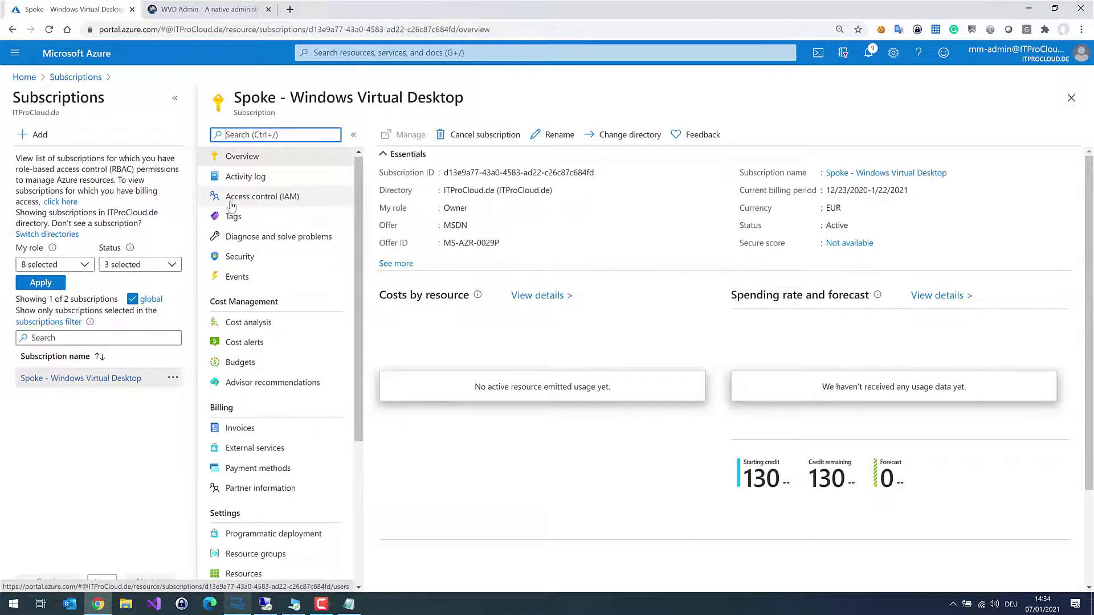
click(263, 200)
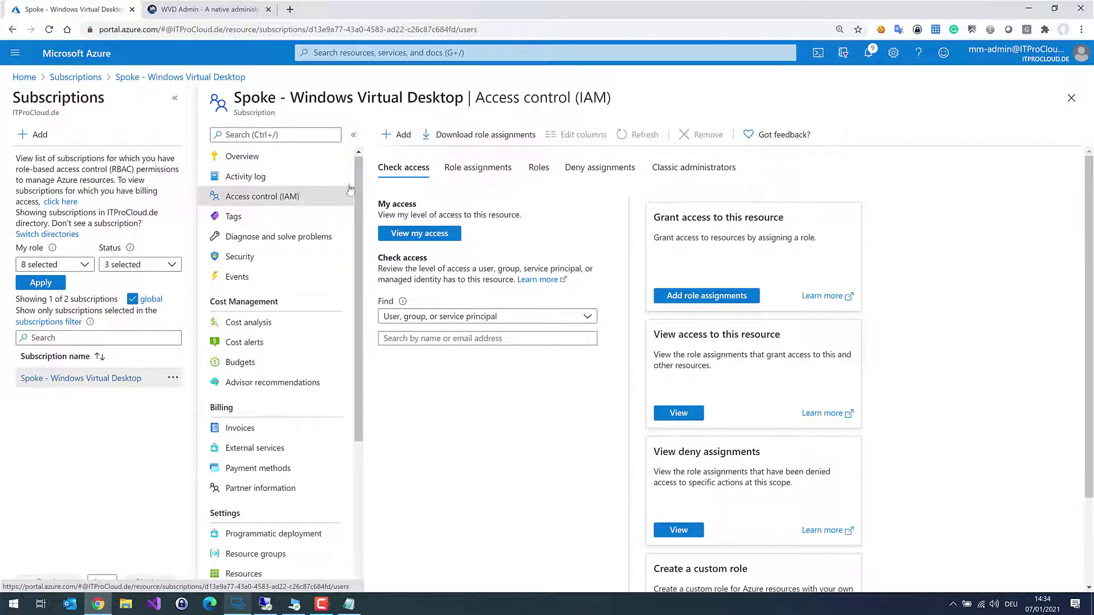
Start a new role assignment on the subscription with the role Owner and select svc_WVDAdmin-Demo as its member.
click(399, 135)
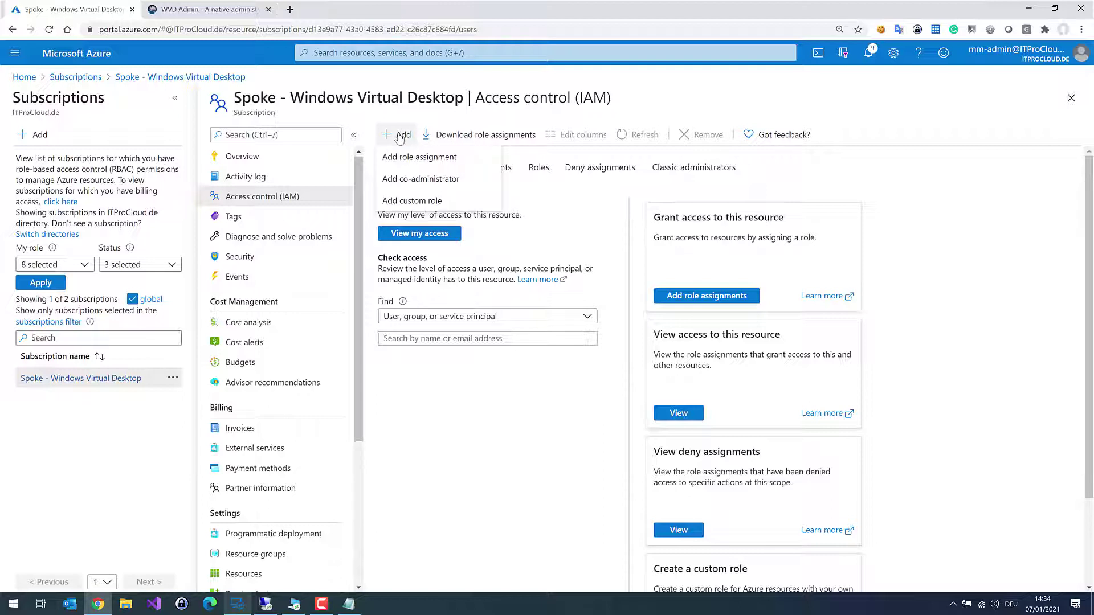
click(411, 159)
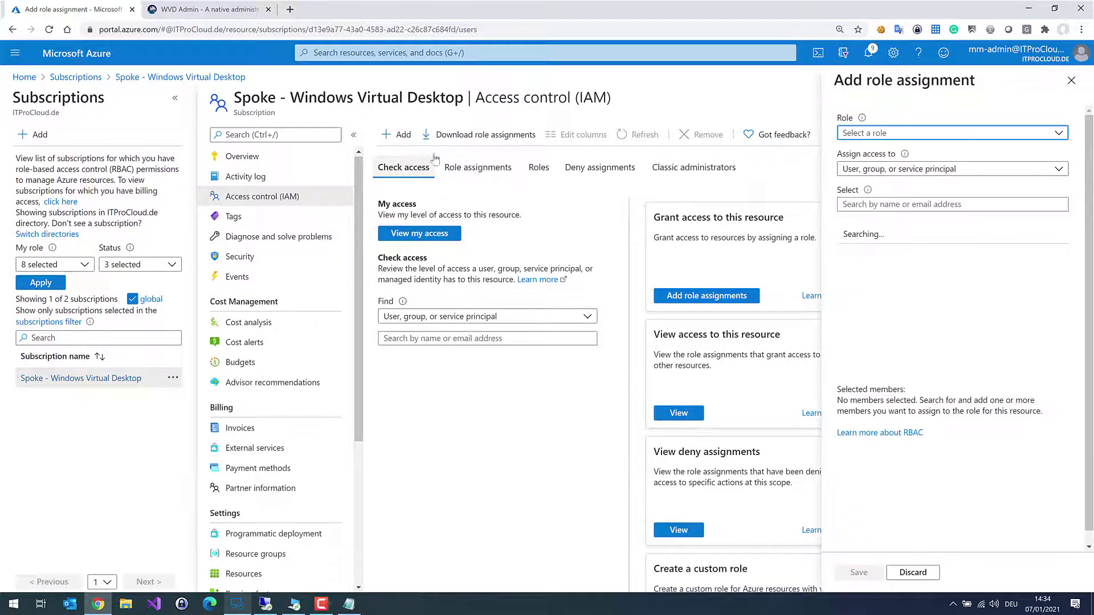
click(1062, 136)
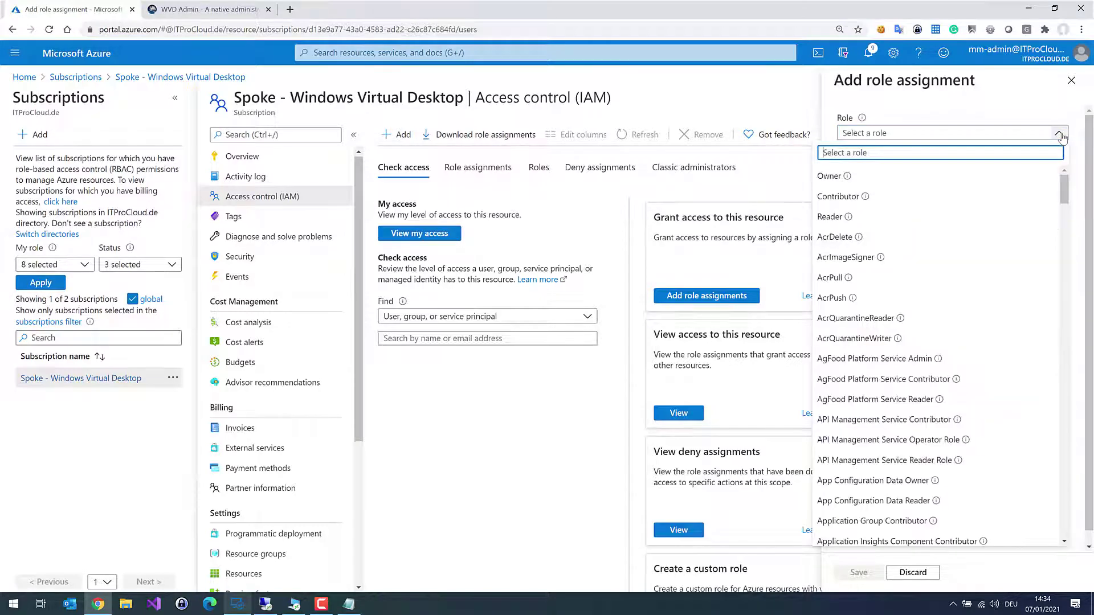
click(842, 177)
click(879, 205)
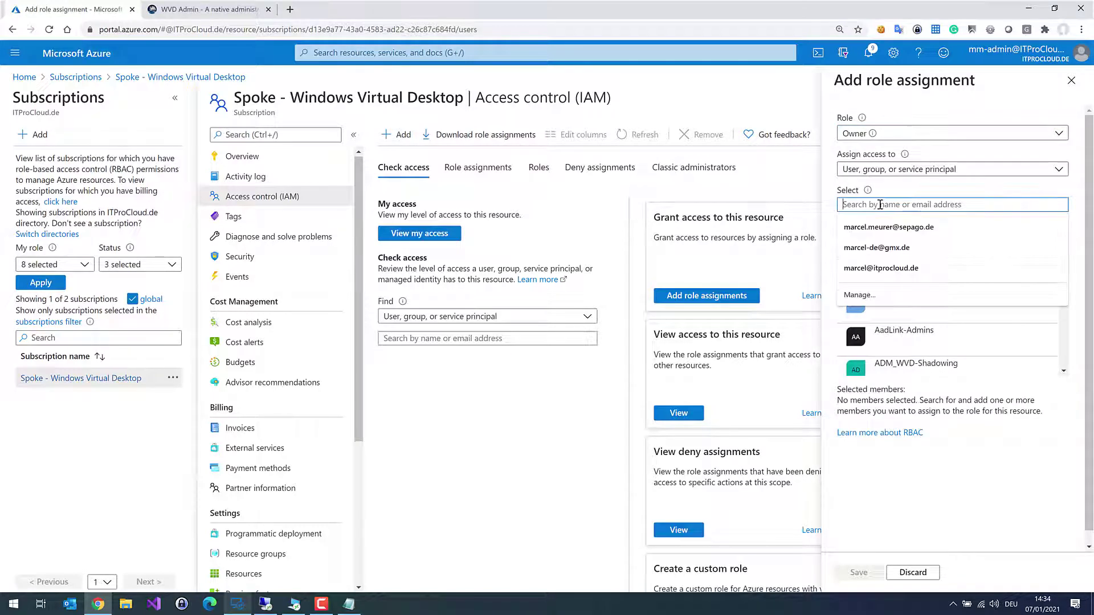
text(svc)
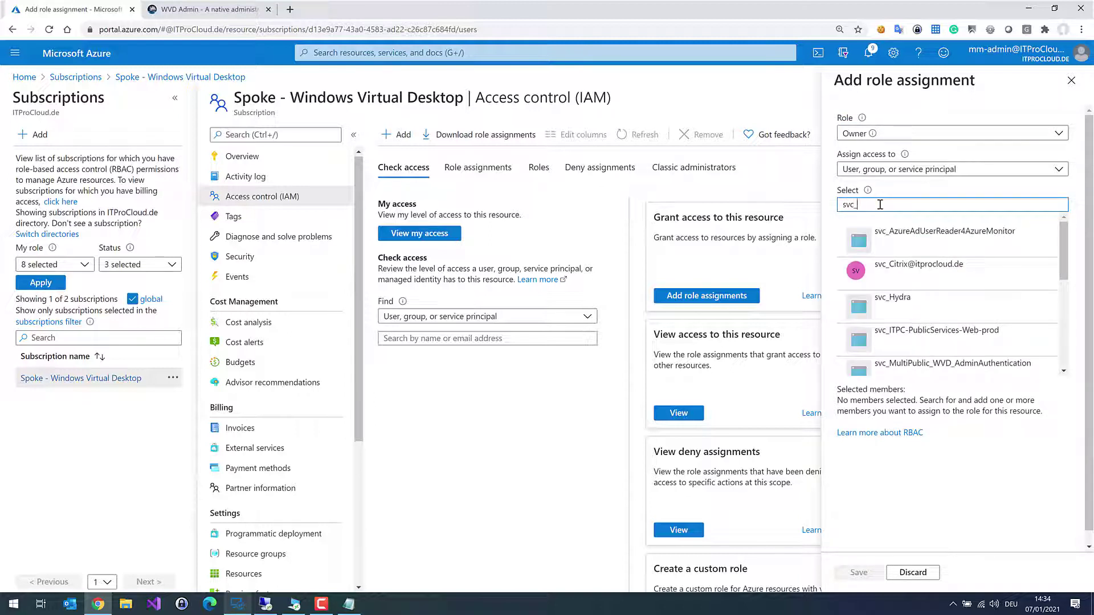
text(_wvdadmin)
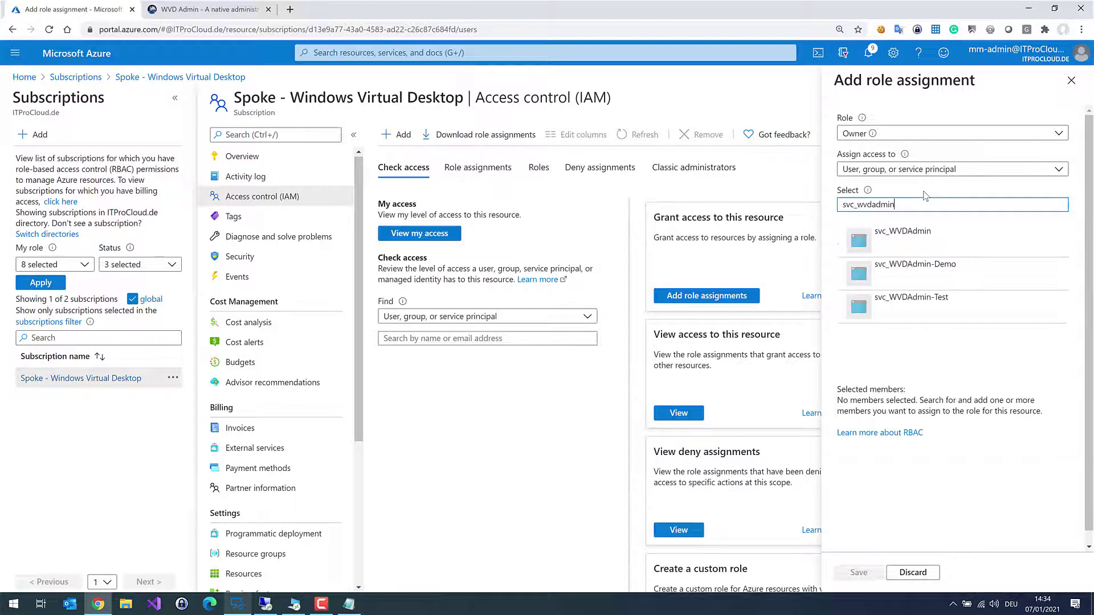
click(949, 273)
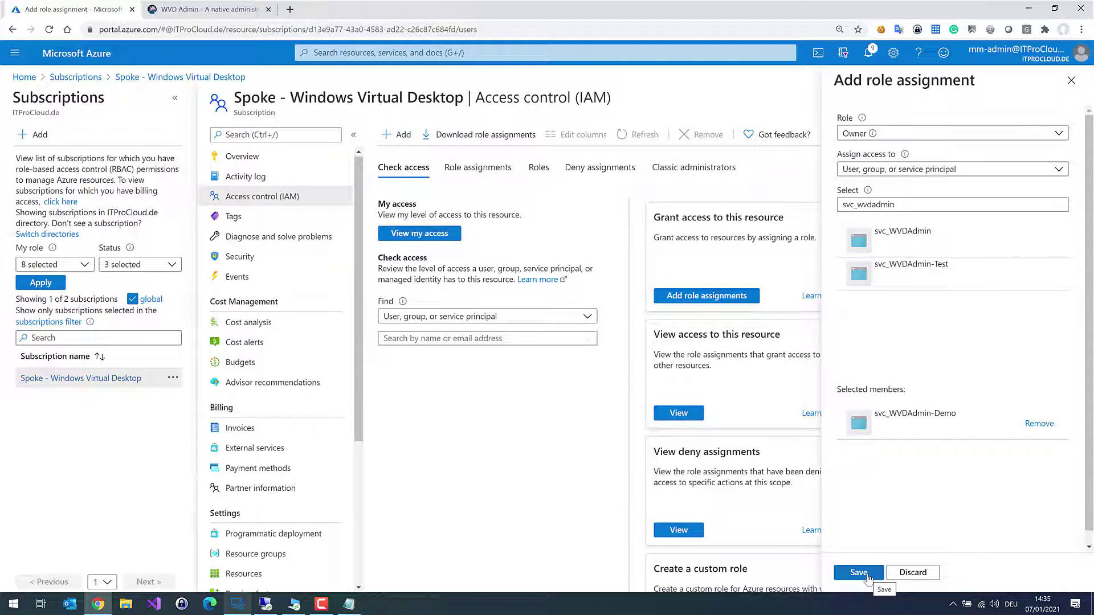
Review the available roles, choose Owner for svc_WVDAdmin-Demo, and save the role assignment.
click(1062, 140)
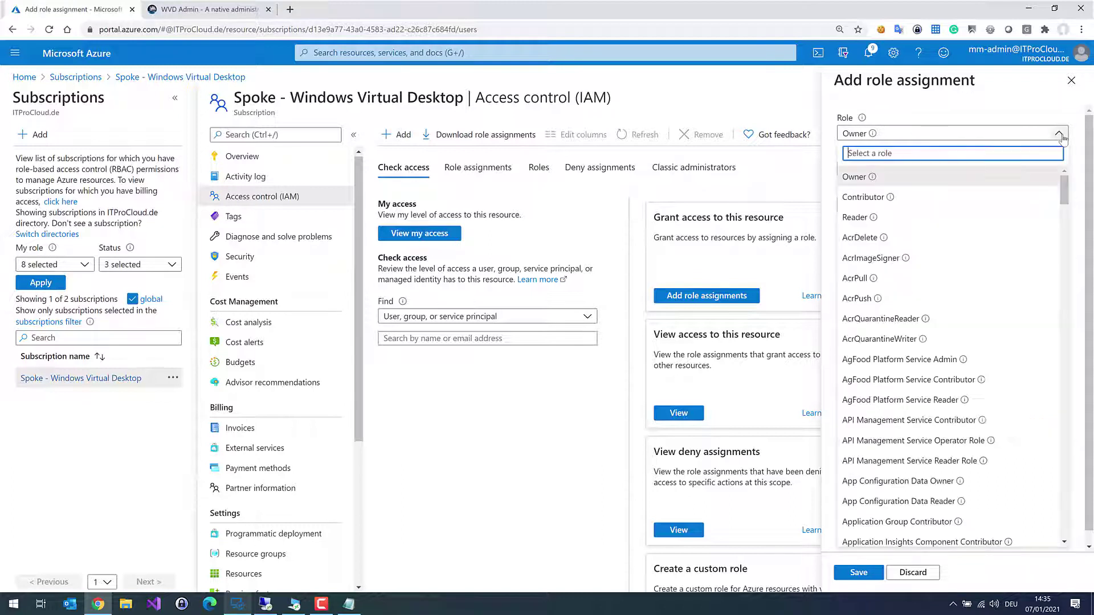
mouse_move(892, 204)
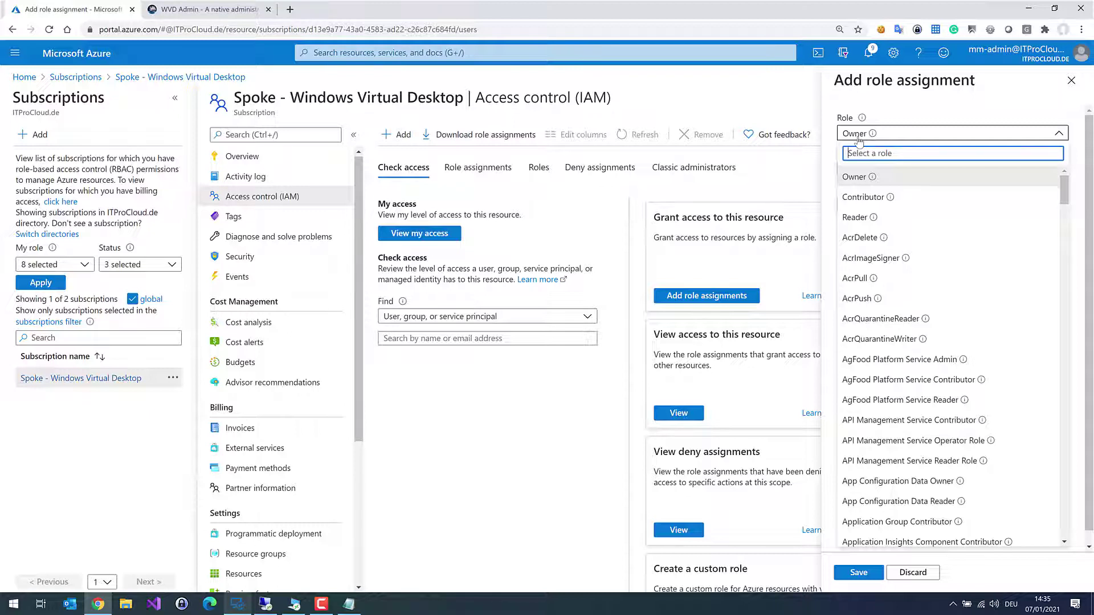
click(861, 182)
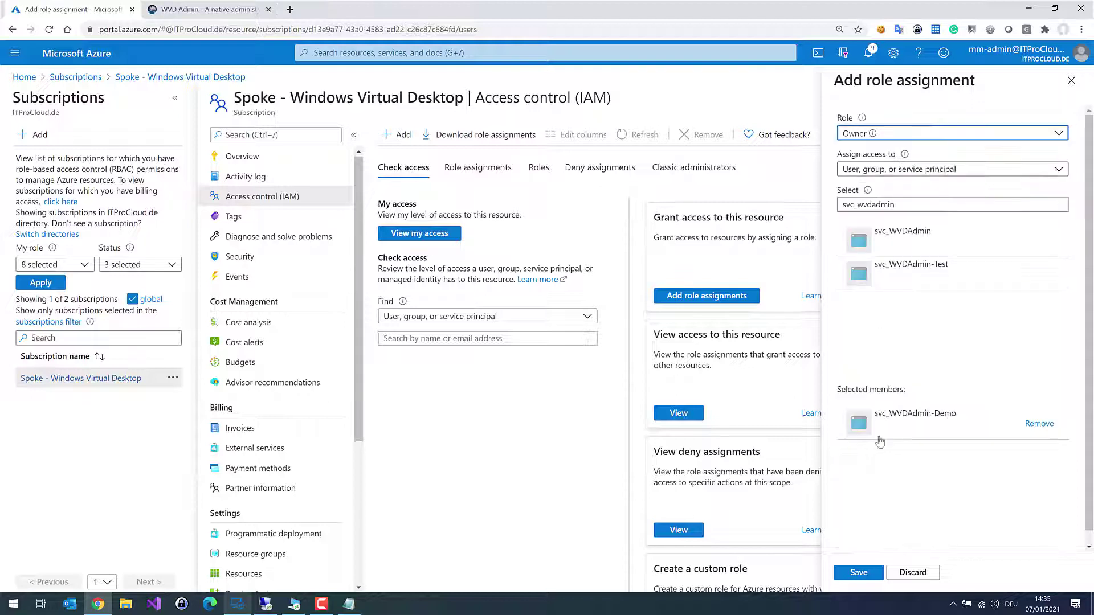
click(856, 575)
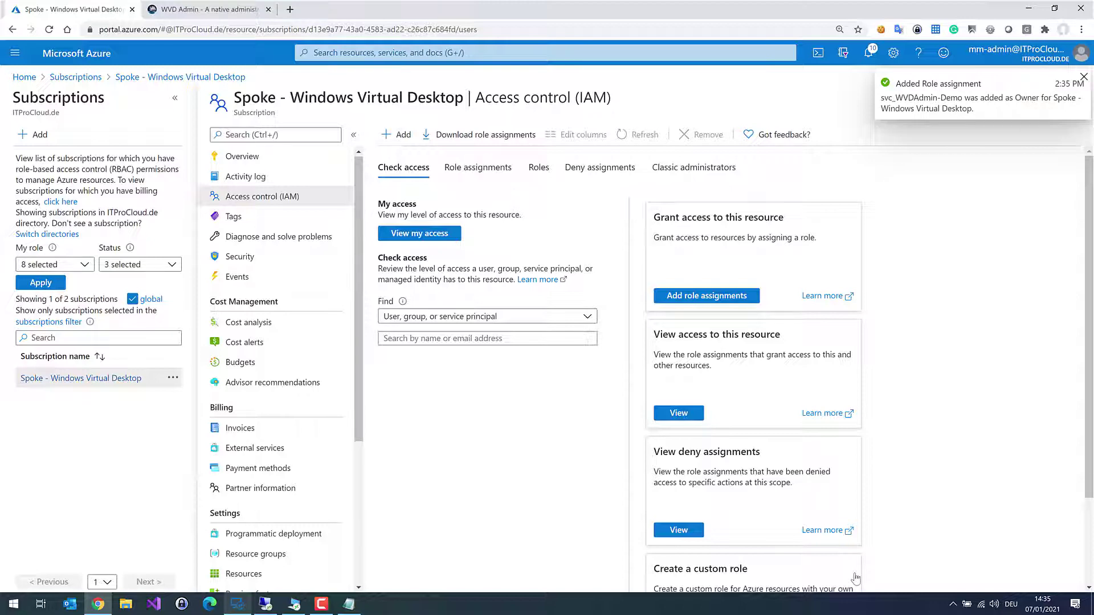
Minimize the browser, switch to WVDAdmin, and arrange its window and Notepad so the configuration fields and the noted IDs are both visible.
click(1029, 9)
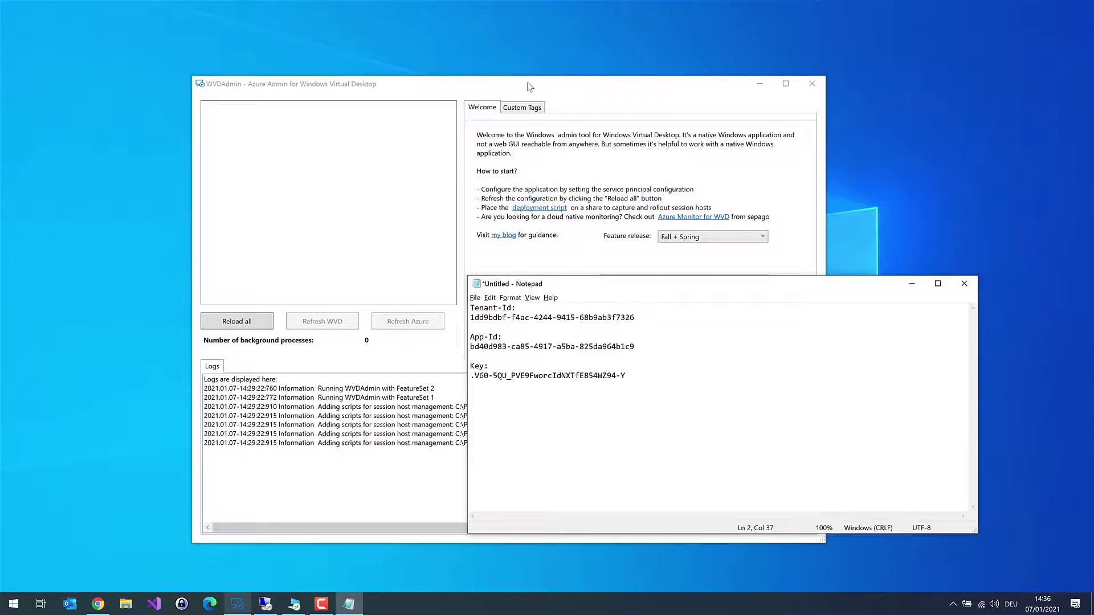
click(479, 59)
drag(479, 59, 432, 40)
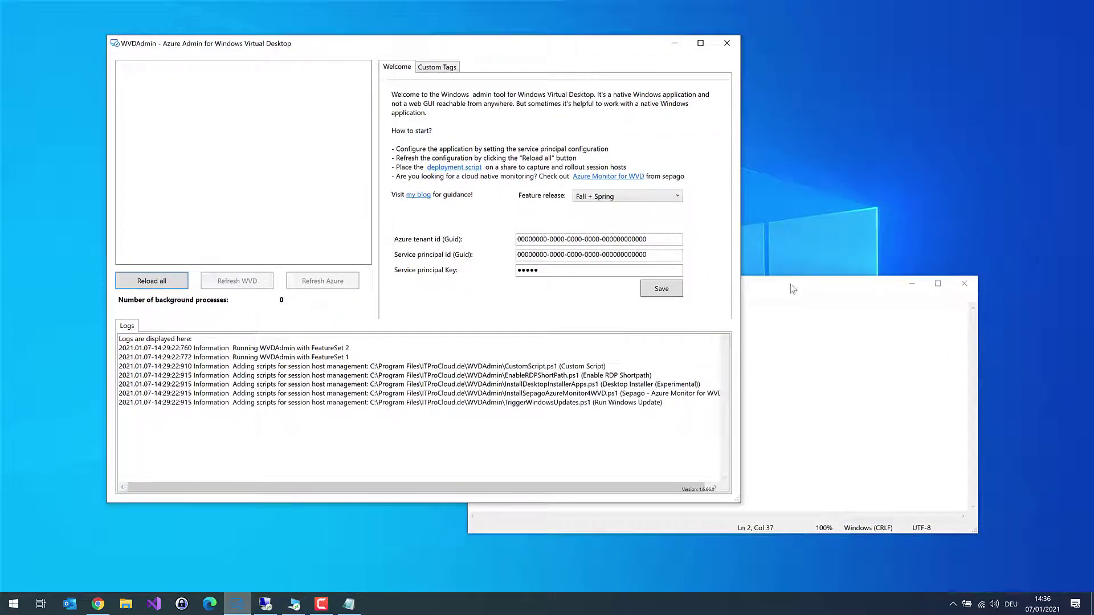
drag(793, 284, 867, 316)
Copy the tenant ID from Notepad into WVDAdmin's "Azure tenant id (Guid)" field, replacing the placeholder.
drag(725, 354, 551, 353)
key(ctrl+c)
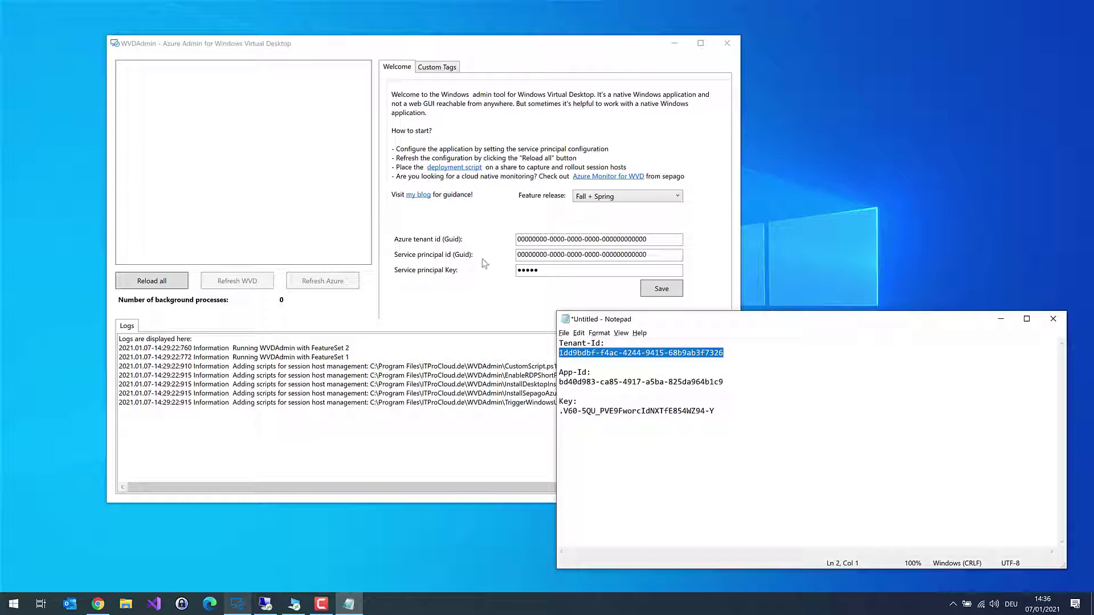
drag(656, 242, 501, 244)
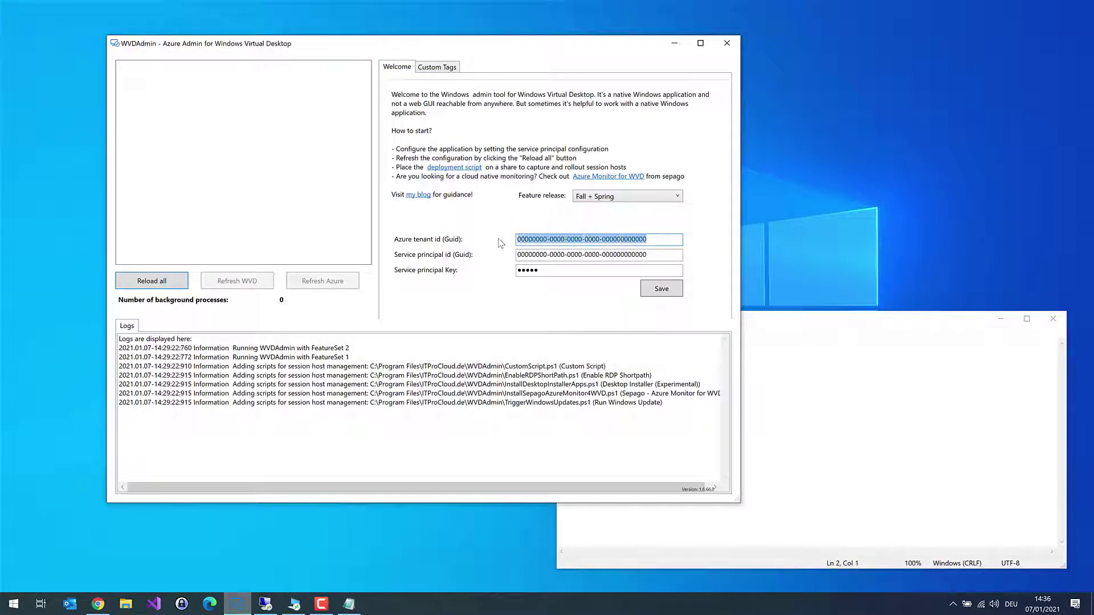
key(ctrl+v)
Copy the App-Id from Notepad into WVDAdmin's "Service principal id (Guid)" field, replacing the placeholder.
click(783, 337)
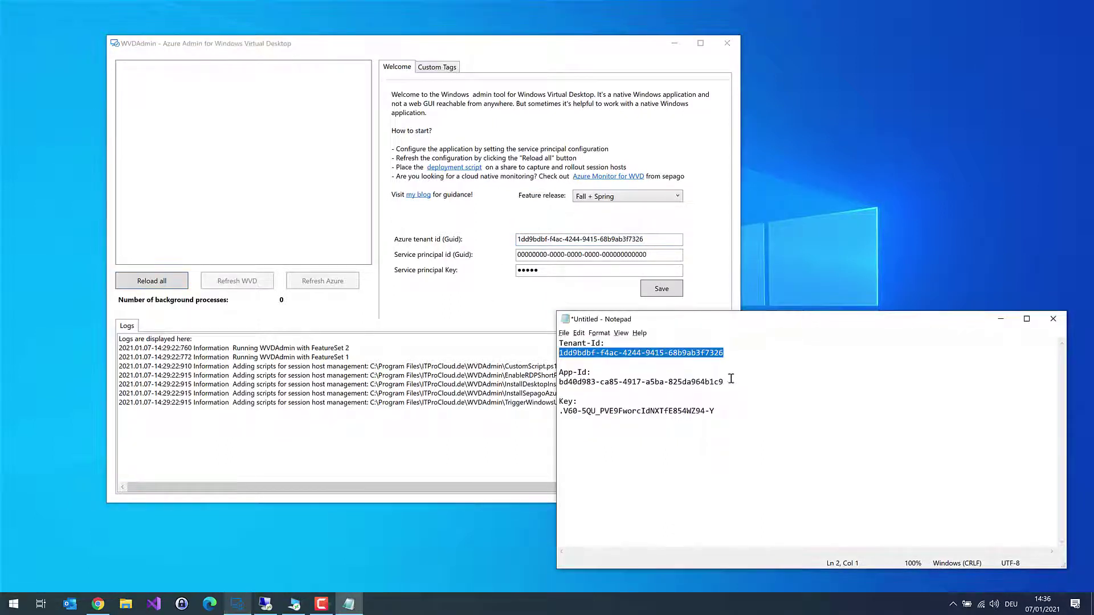
drag(728, 382, 556, 382)
key(ctrl+c)
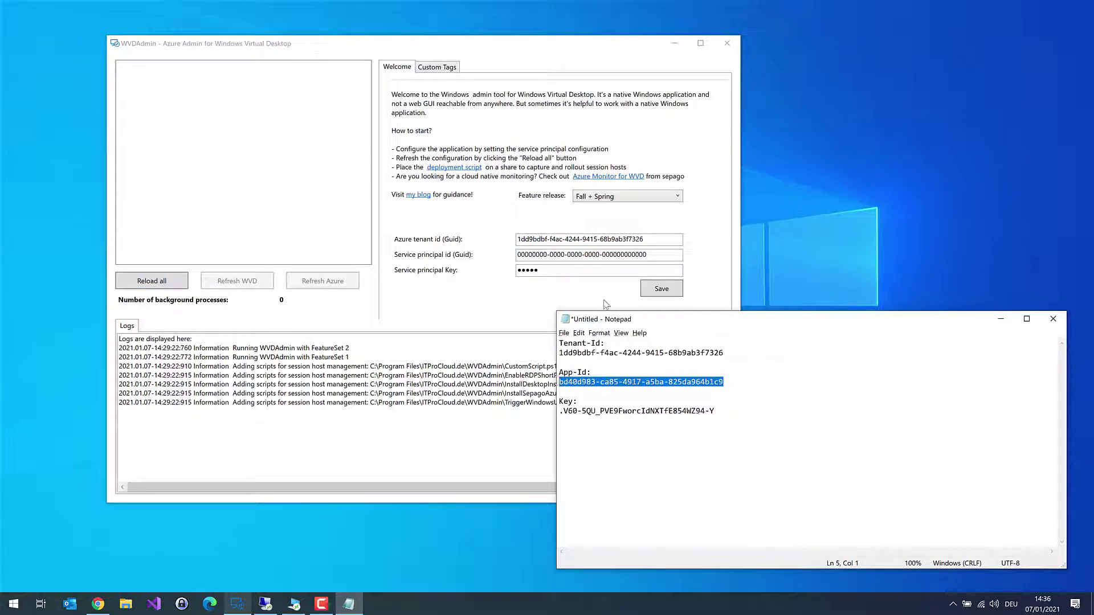
drag(662, 255, 504, 261)
key(ctrl+v)
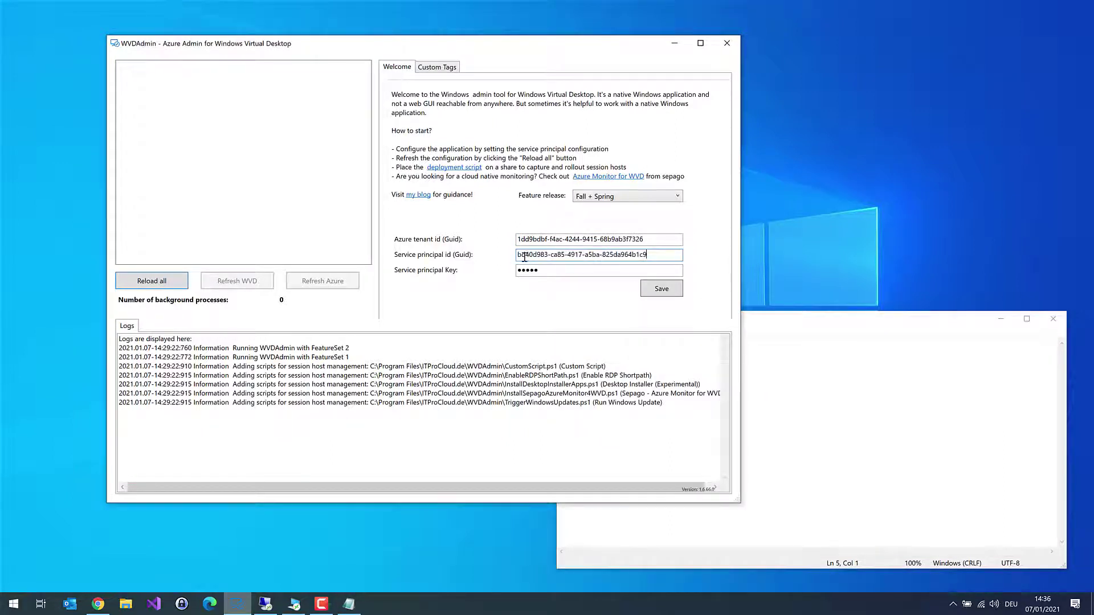
Copy the client secret from Notepad into WVDAdmin's "Service principal Key" field, replacing its current content.
click(821, 336)
drag(735, 407, 558, 411)
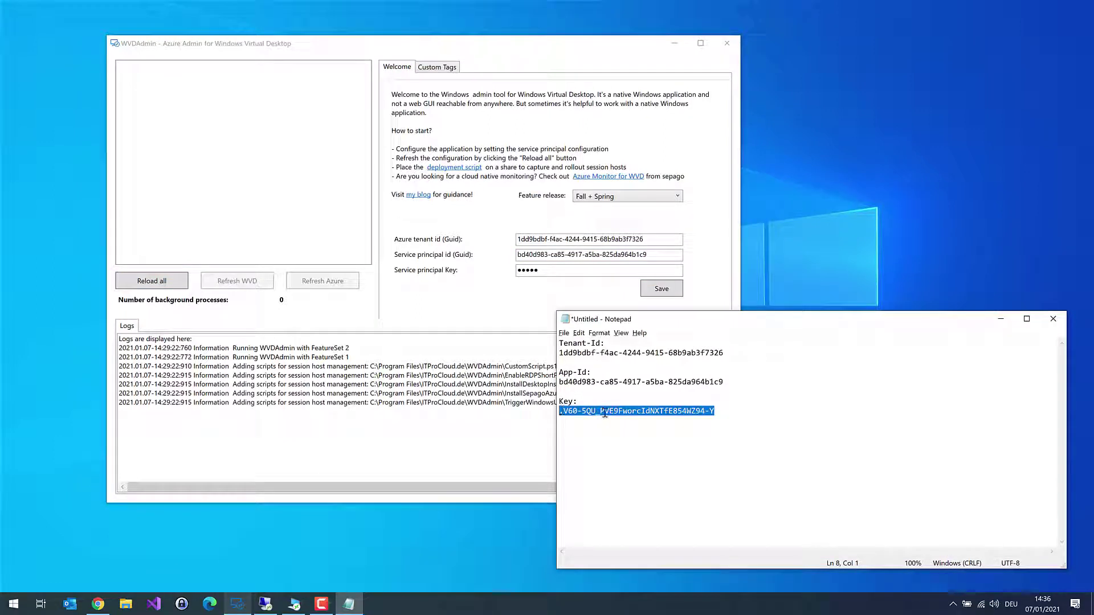
click(579, 270)
key(ctrl+a)
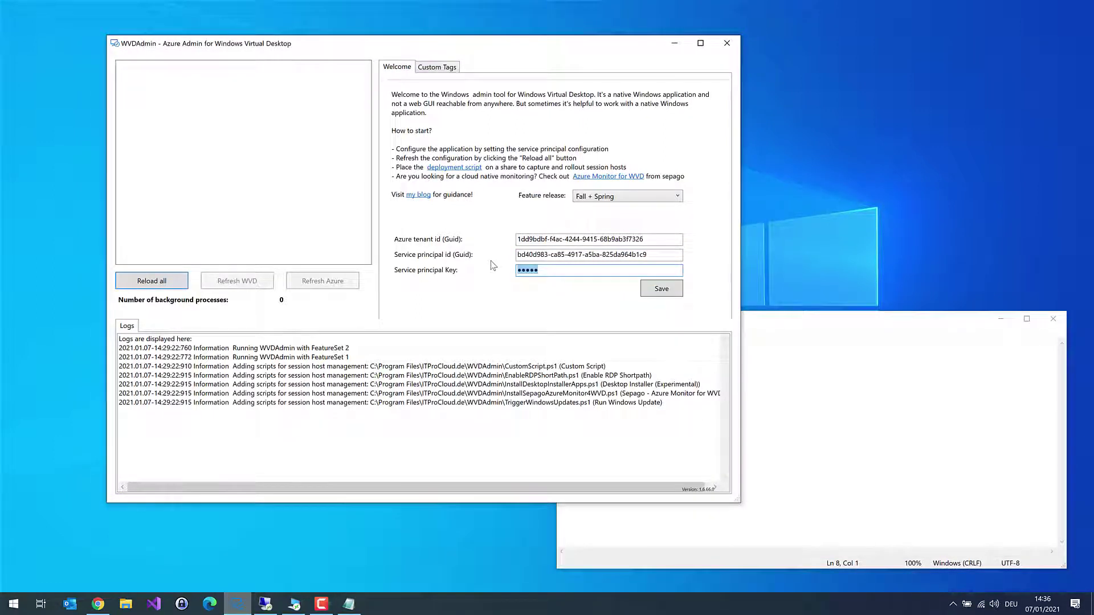
key(ctrl+v)
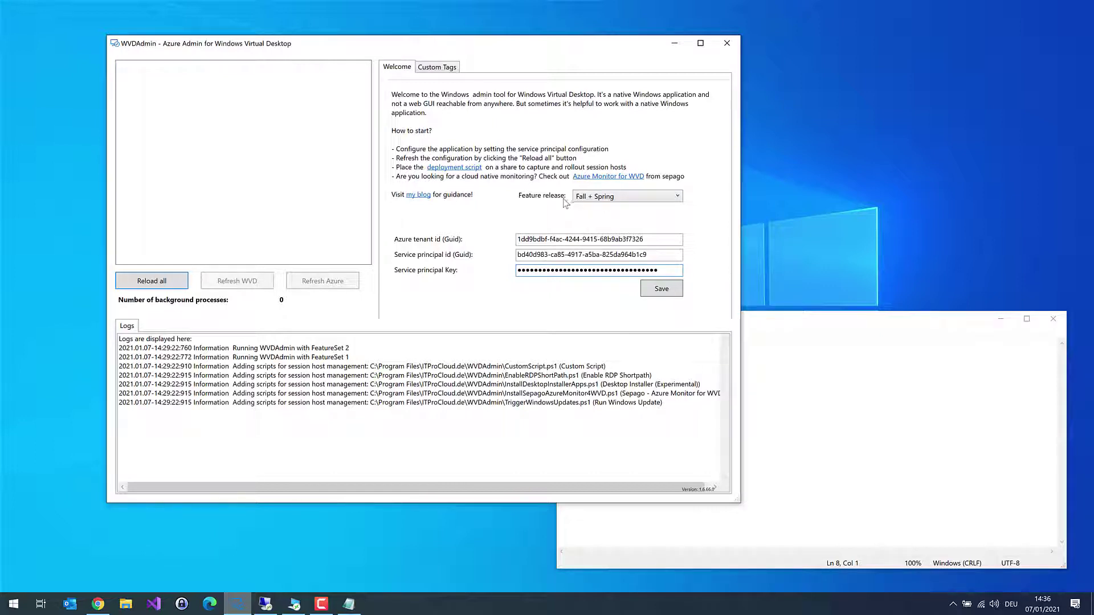
Set the feature release to Spring only and save the service principal configuration.
click(678, 196)
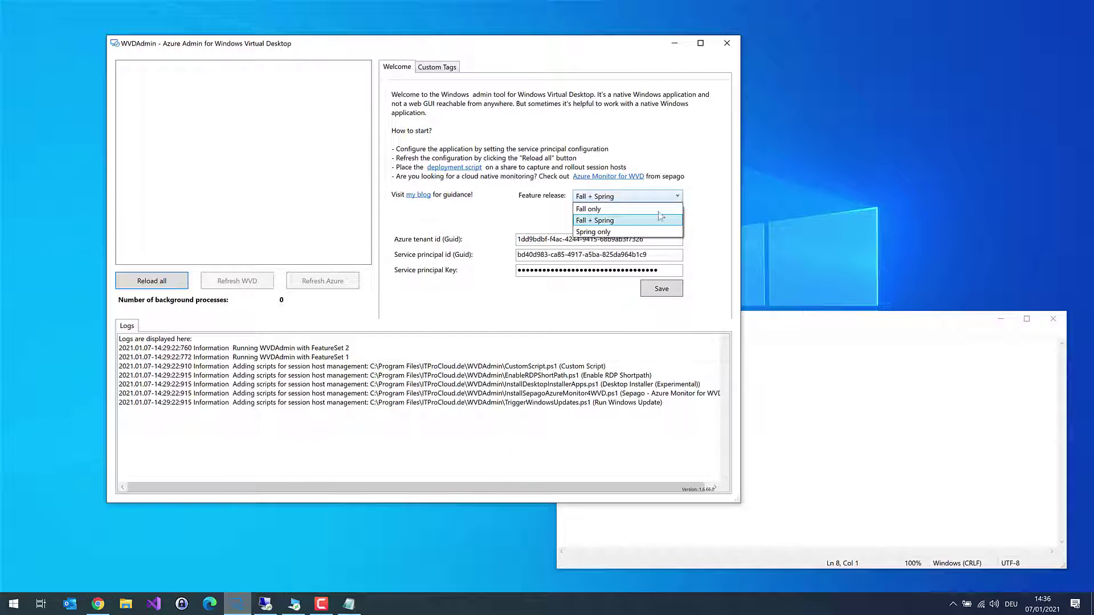
click(623, 233)
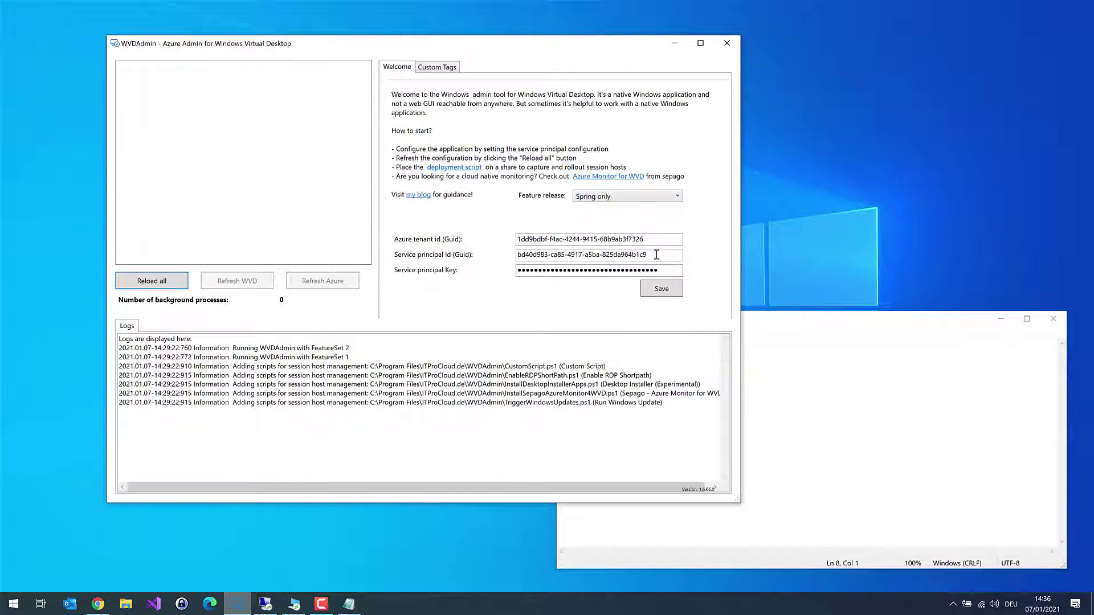
click(660, 290)
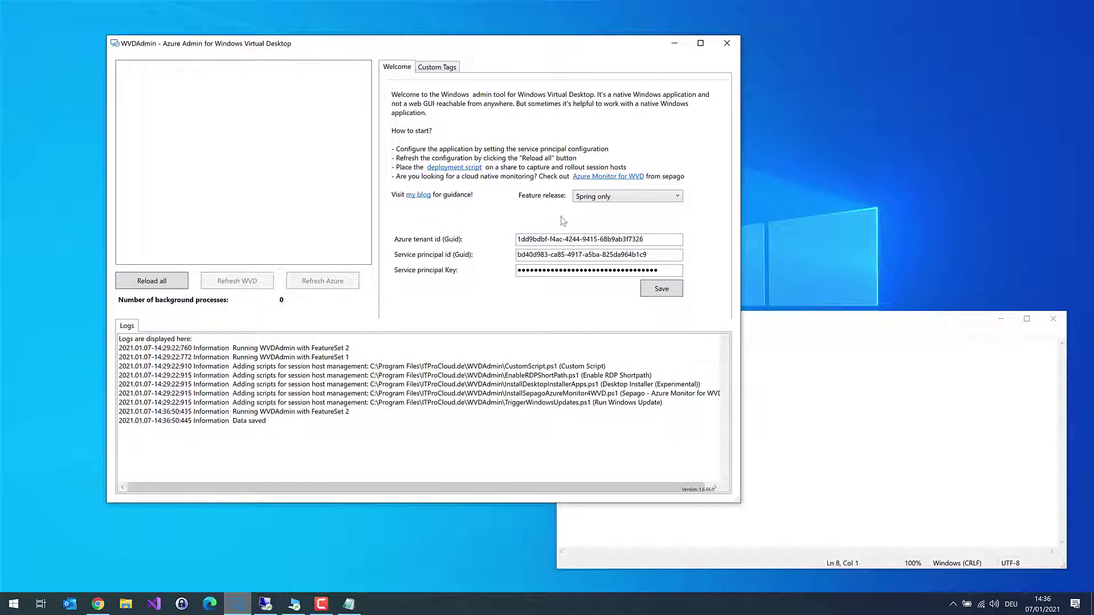
click(677, 196)
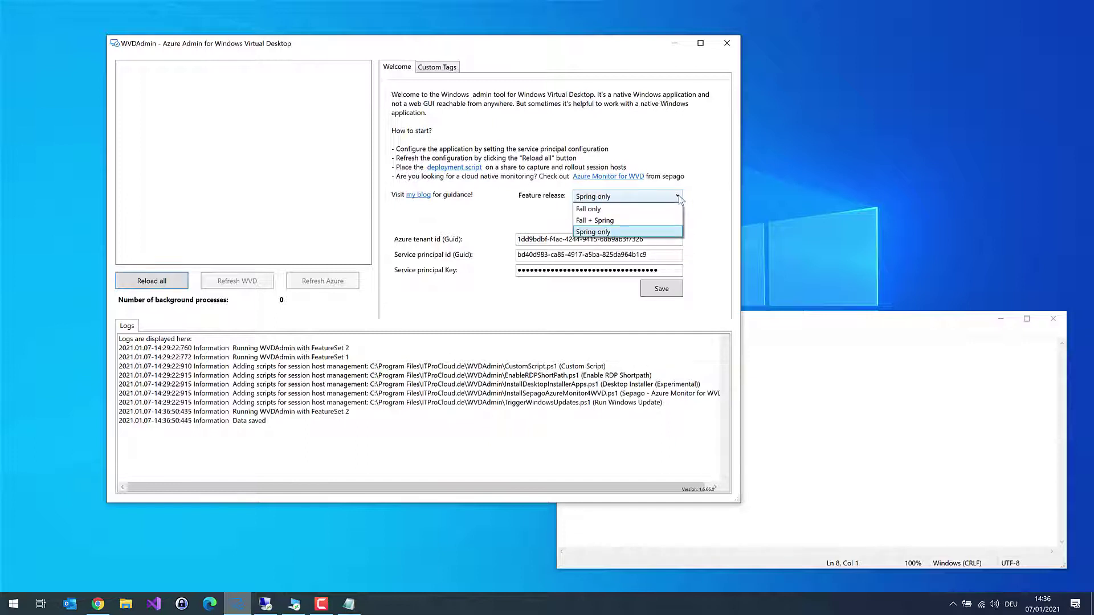
click(678, 197)
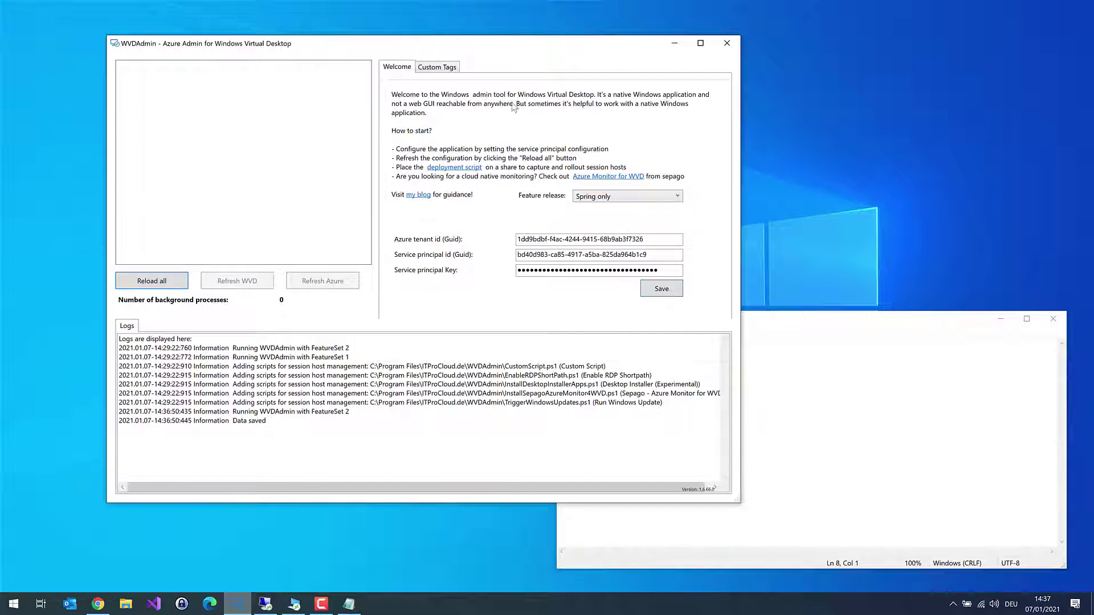
Minimize Notepad, move the WVDAdmin window clear, and reload all Azure and WVD data.
drag(507, 49, 526, 50)
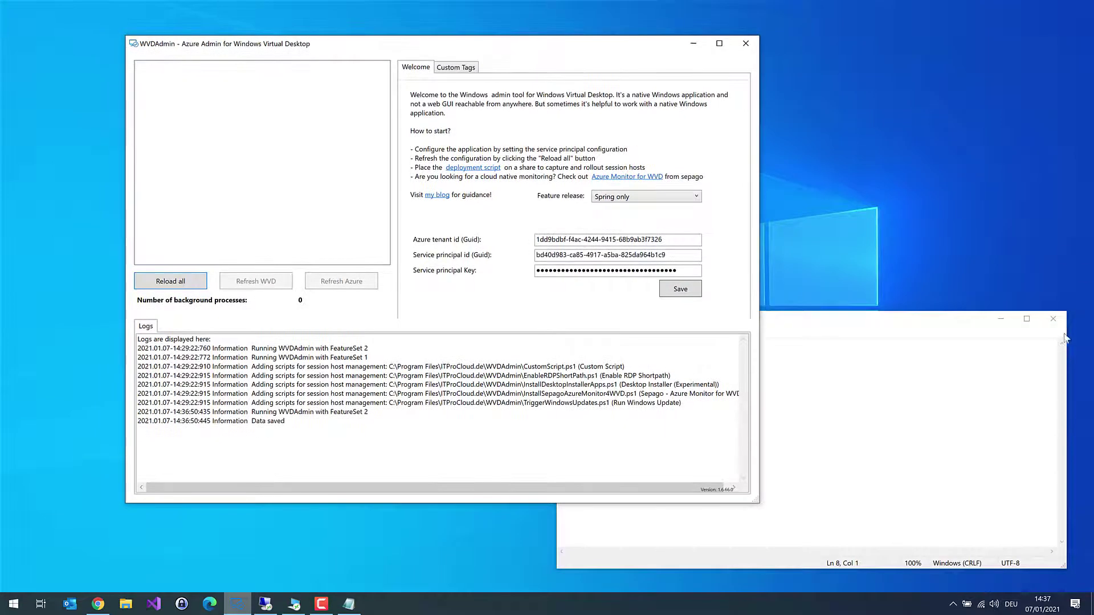
click(998, 319)
drag(459, 43, 497, 38)
click(228, 272)
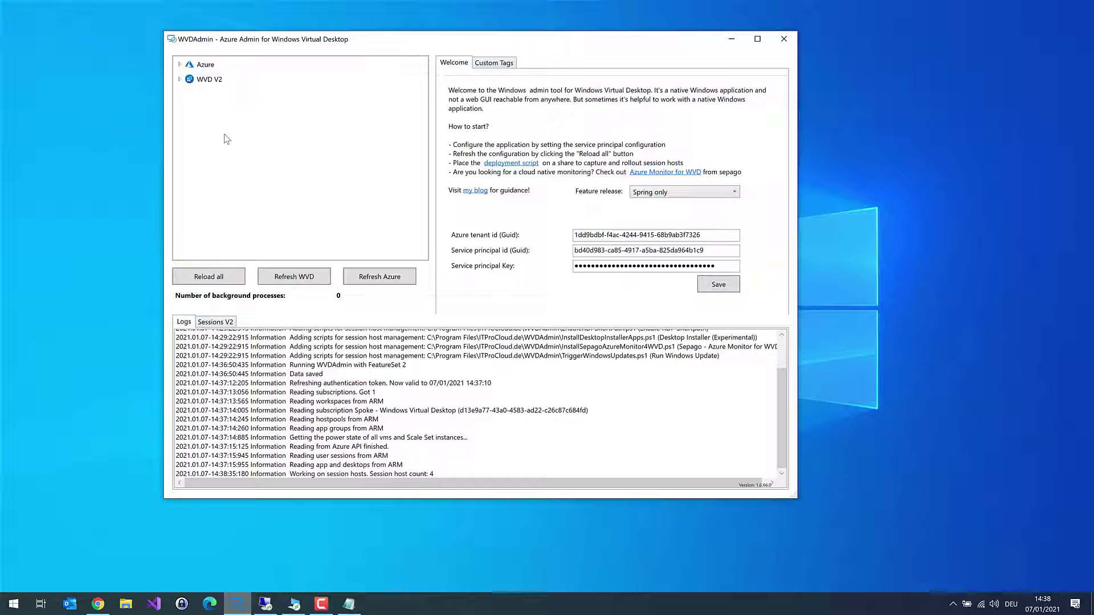
Expand the Azure and WVD V2 nodes down to the Spoke subscription's host pools and open Portal-HostPool's properties.
click(179, 65)
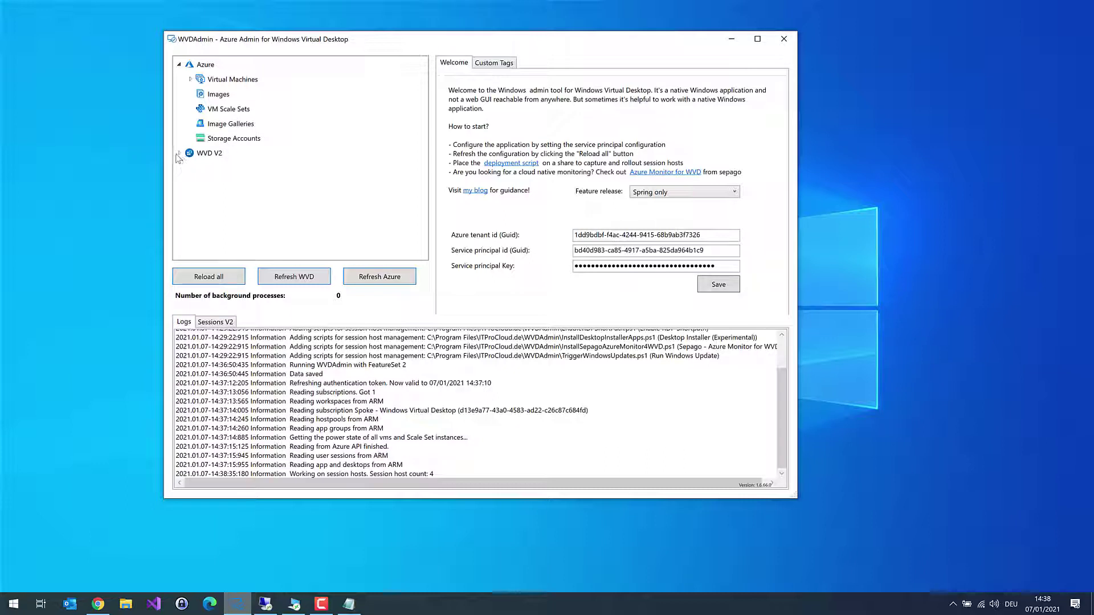
click(179, 153)
click(190, 183)
click(202, 198)
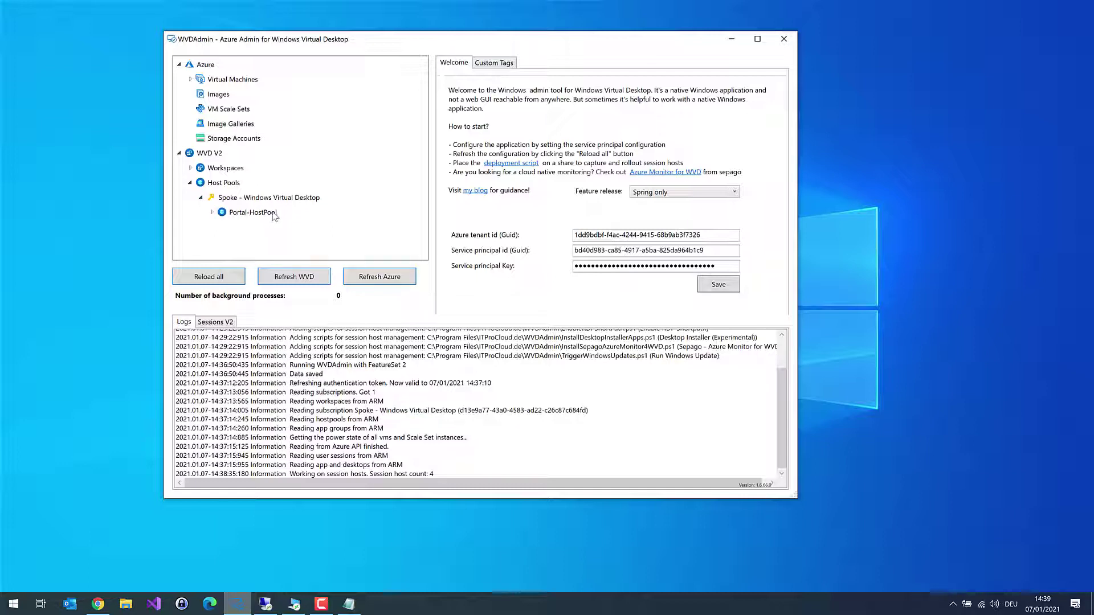
click(273, 213)
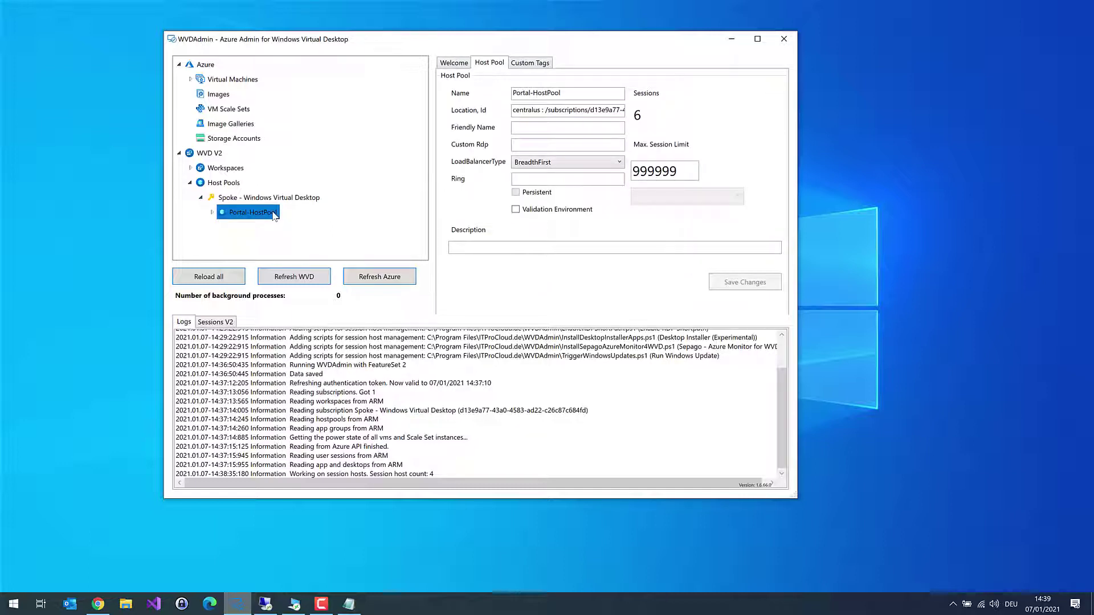
Look at the workspaces under the Spoke - Windows Virtual Desktop subscription, and collapse the Workspaces branch again.
click(190, 168)
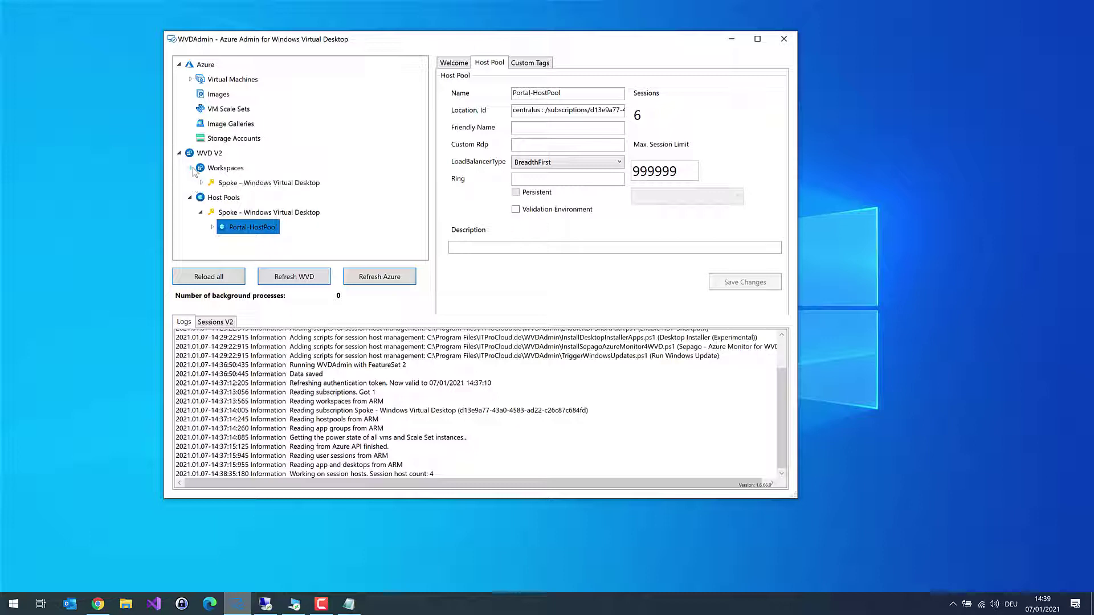
click(202, 182)
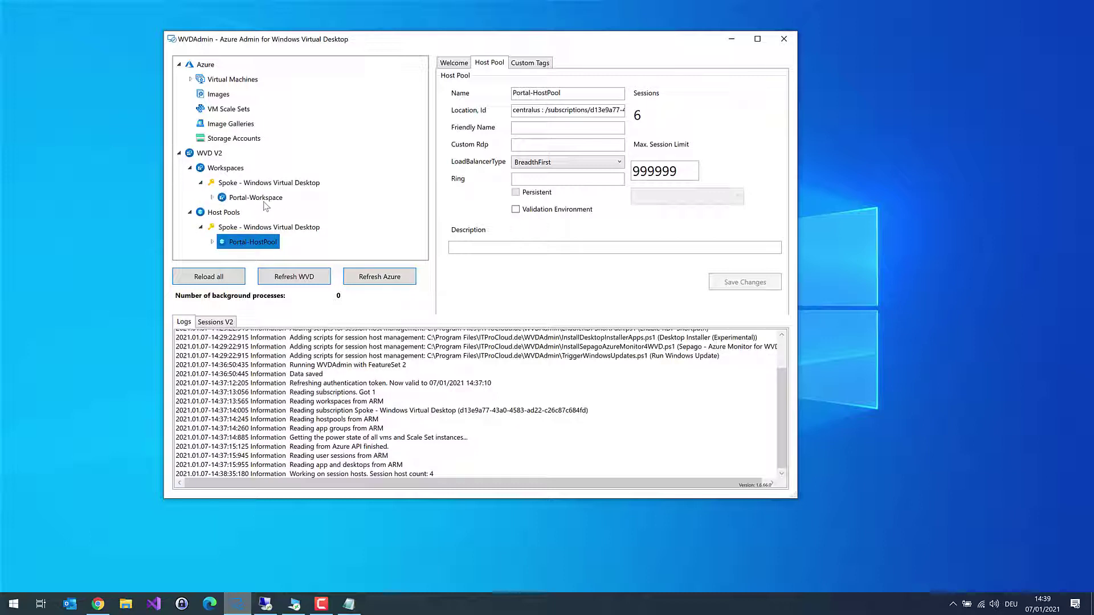
click(202, 184)
click(209, 170)
click(189, 168)
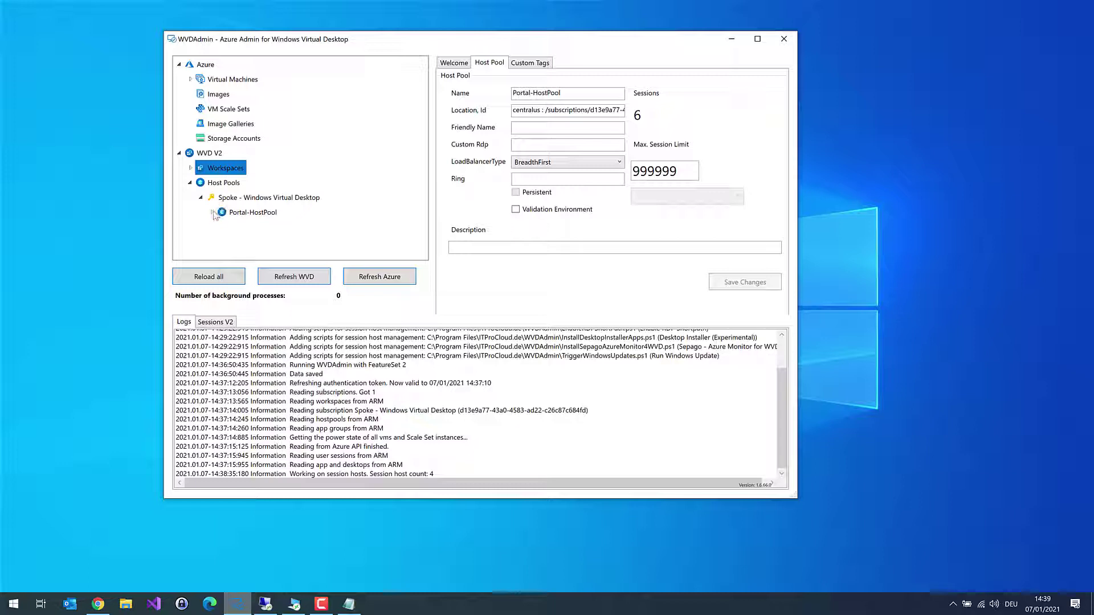
Show Portal-HostPool's session hosts and list the current user sessions, filtered by 010.
click(213, 212)
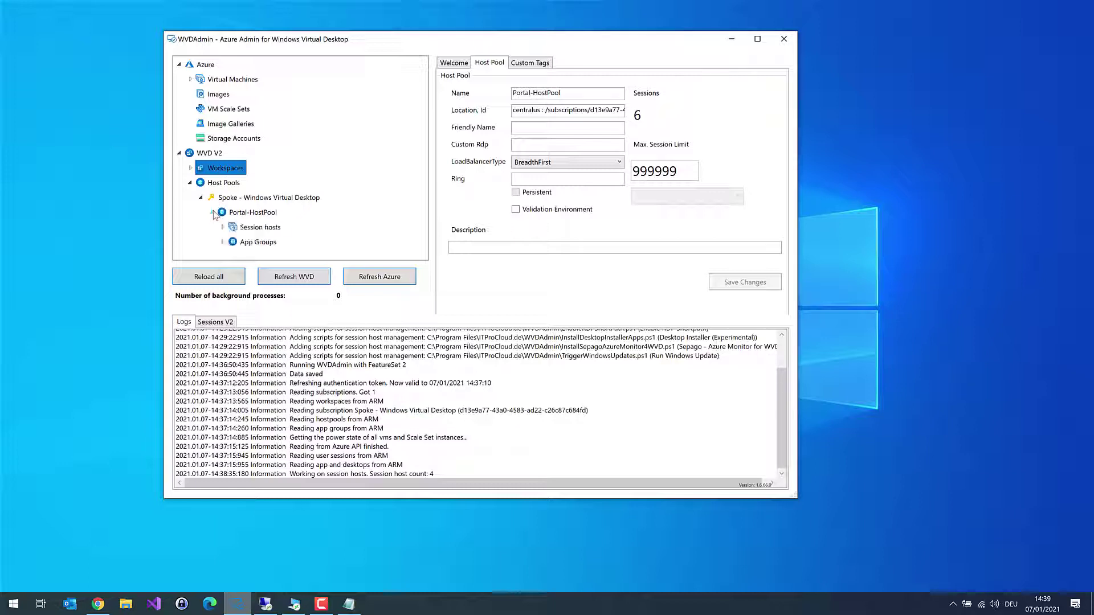
click(263, 228)
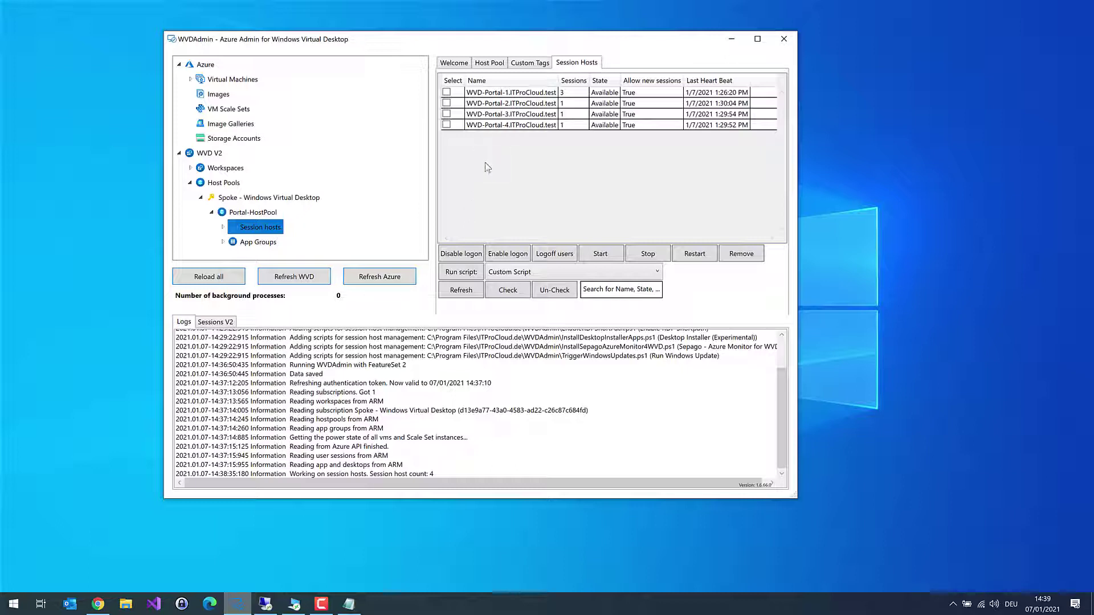
click(212, 323)
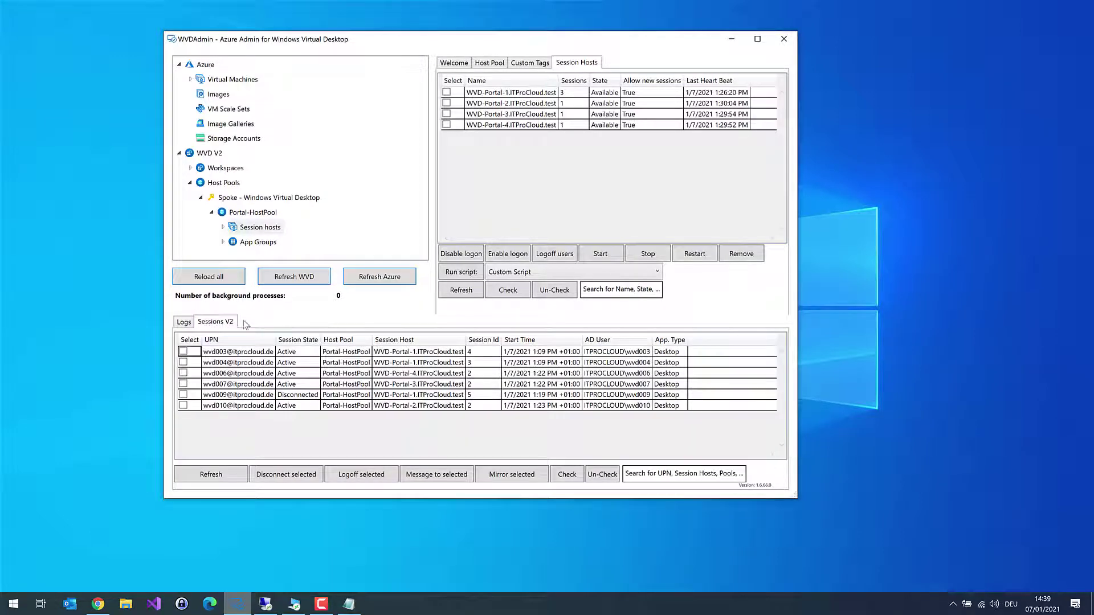
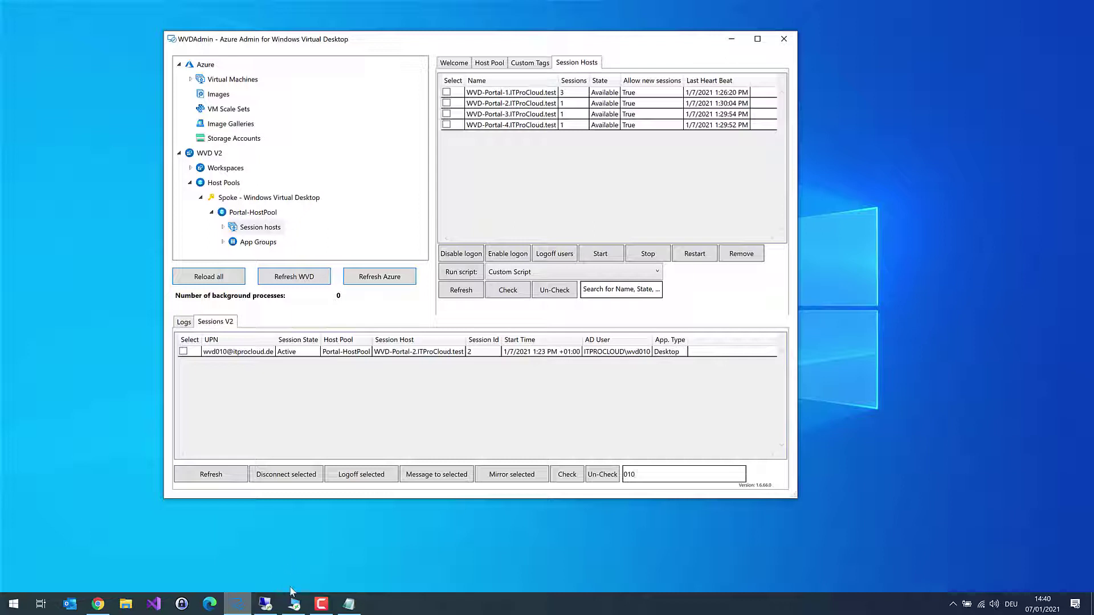
Switch to the SessionDesktop remote window and arrange it beside WVDAdmin so the session list and remote desktop are both visible.
click(294, 605)
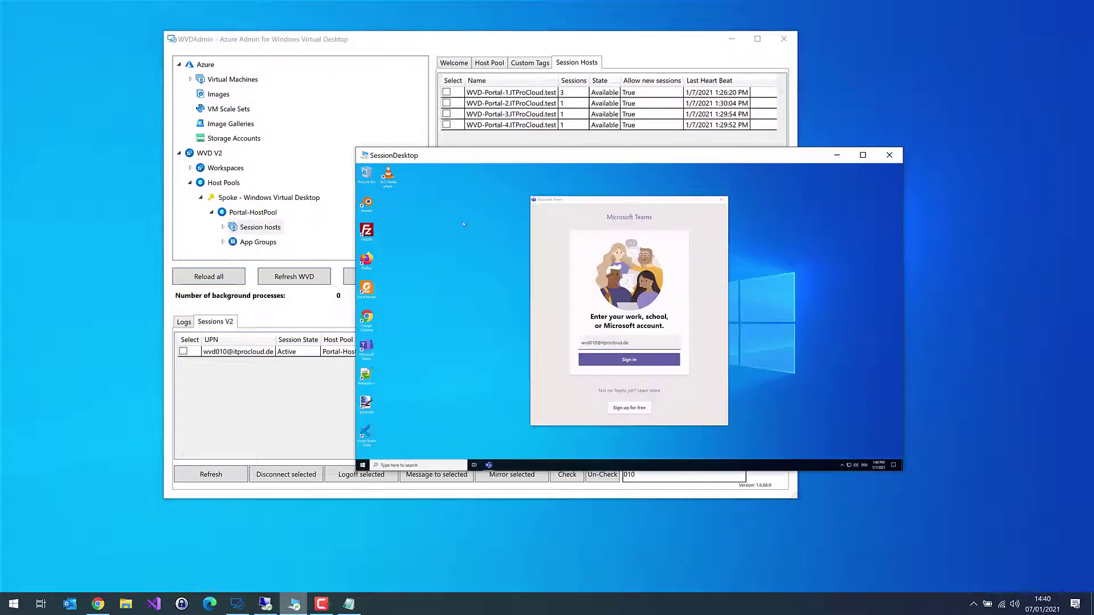
drag(478, 162, 652, 273)
drag(537, 47, 402, 27)
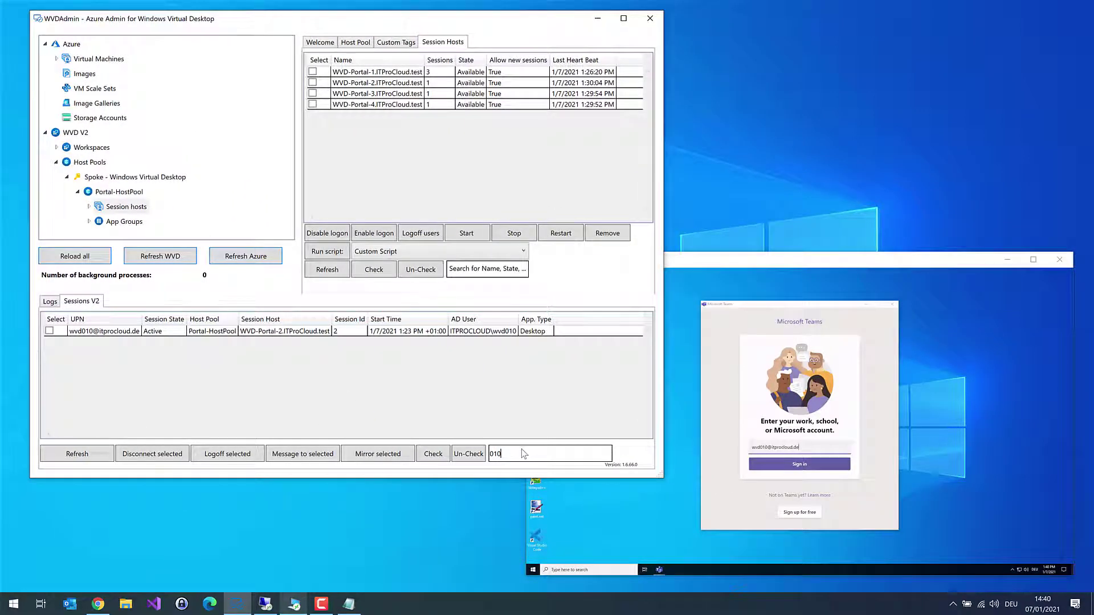
Send the message "Hi How are you?" to the filtered session on WVD-Portal-2 and acknowledge it on the remote desktop.
click(50, 331)
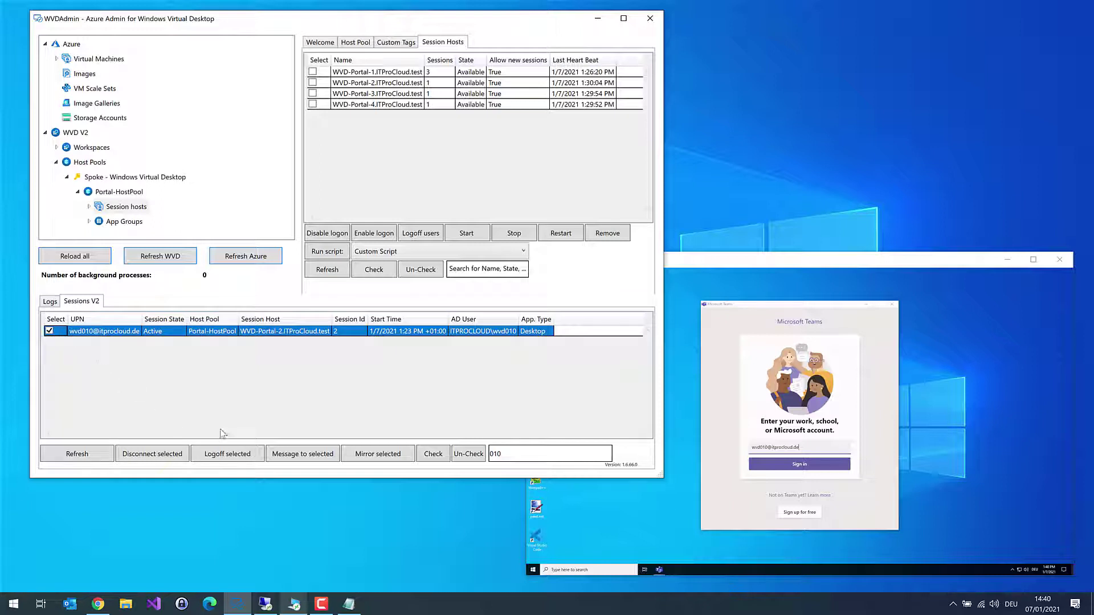
click(306, 454)
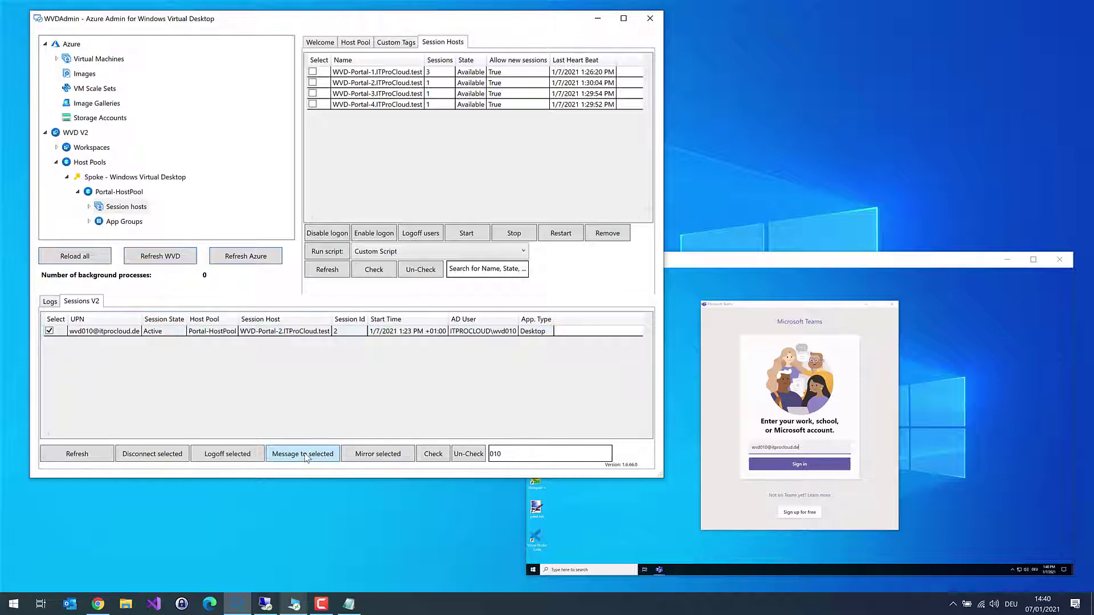
text(Hi )
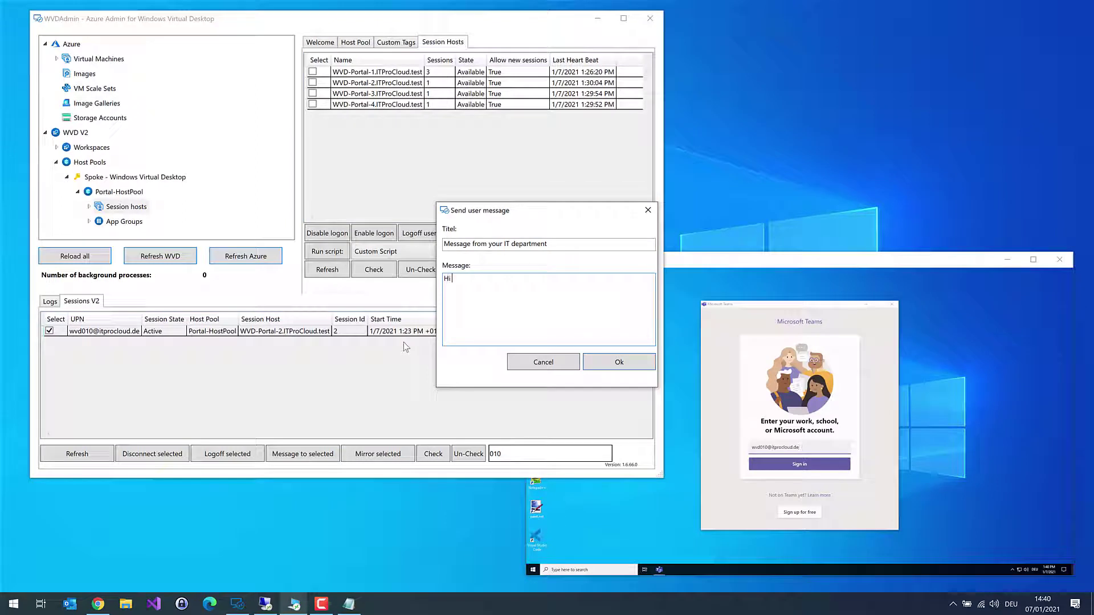
text(How are you?)
click(599, 361)
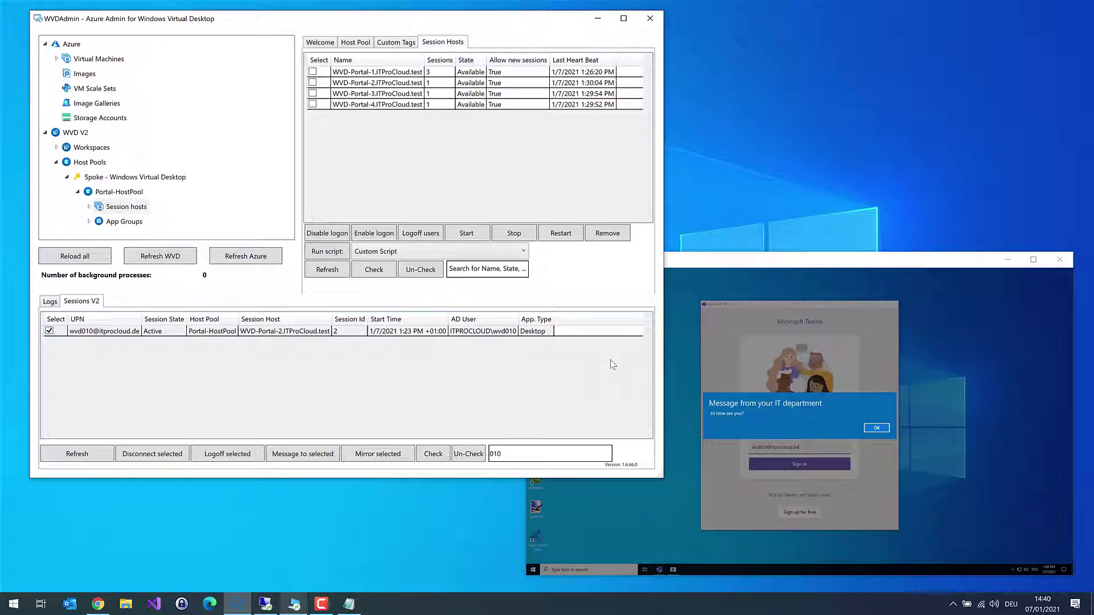
click(877, 428)
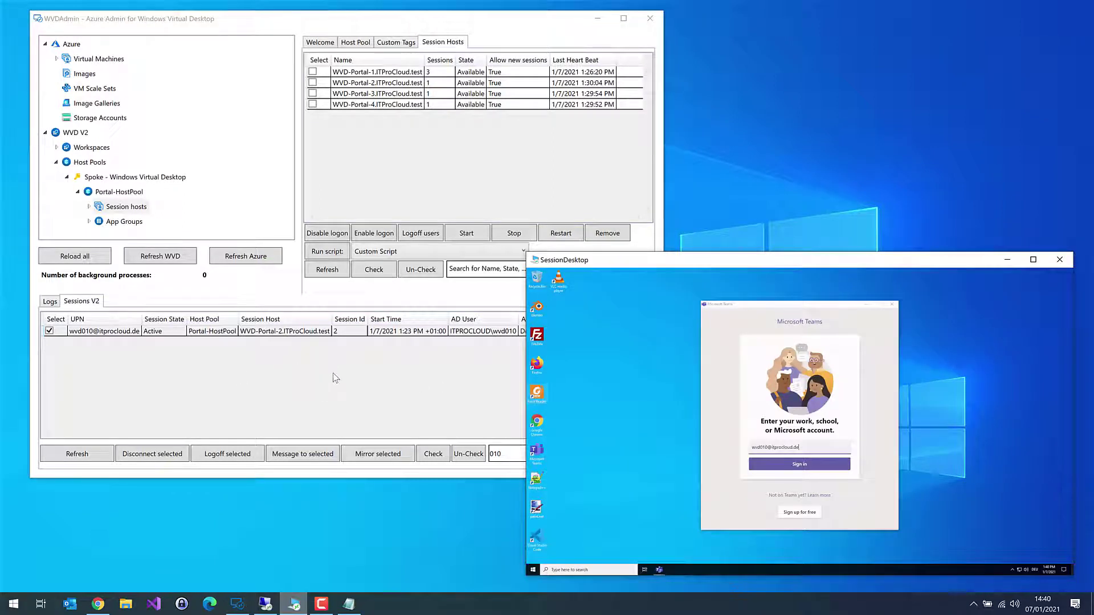
click(353, 378)
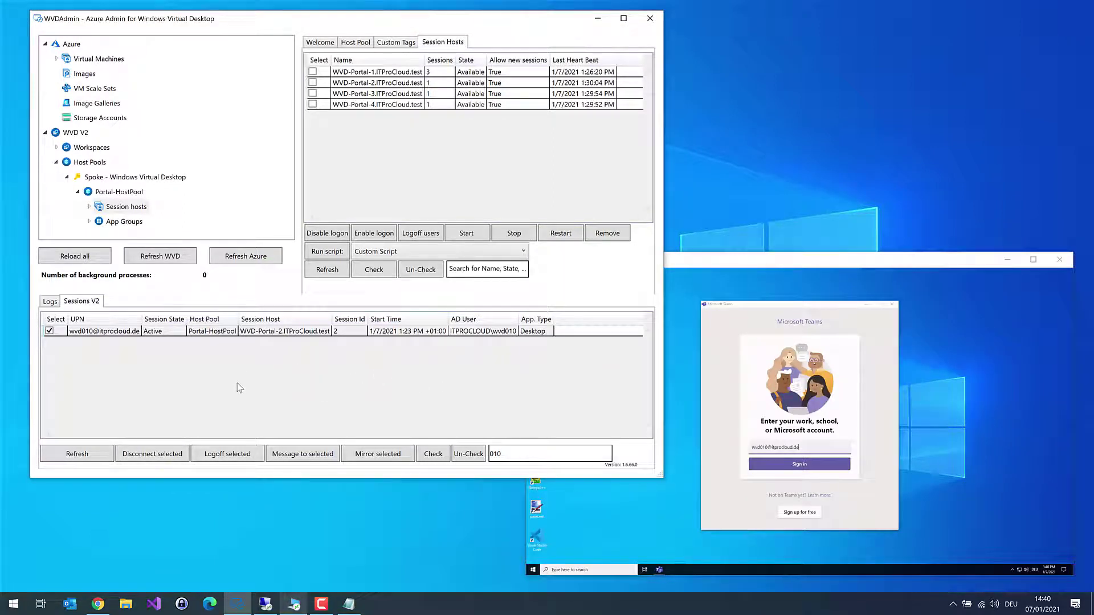
Clear the session filter and additionally select the wvd006, wvd007 and wvd009 sessions.
key(ctrl+a)
key(BackSpace)
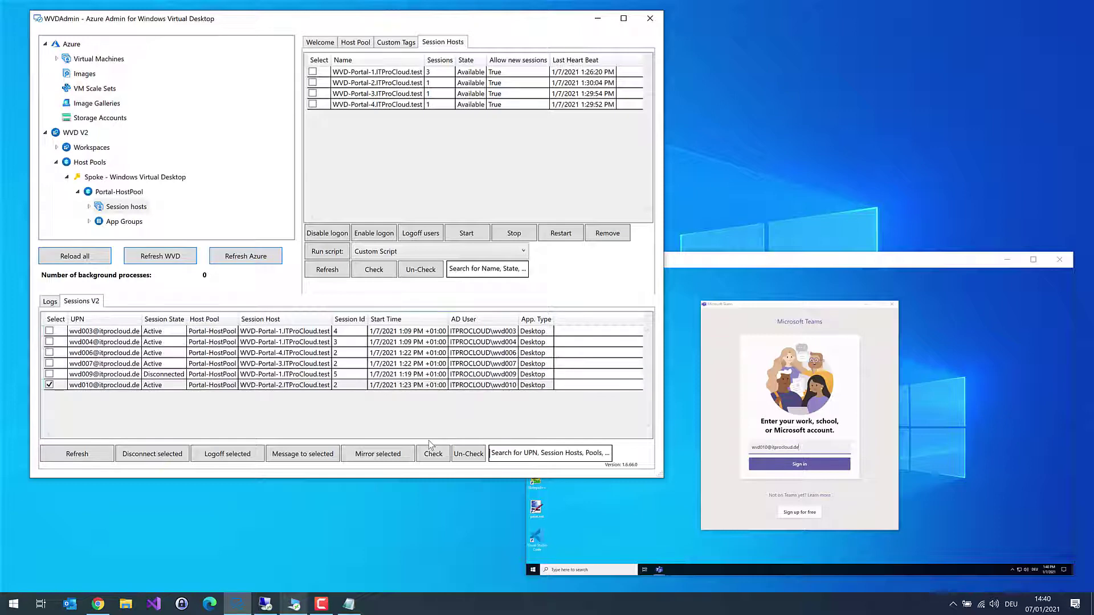
click(50, 374)
click(49, 363)
click(49, 353)
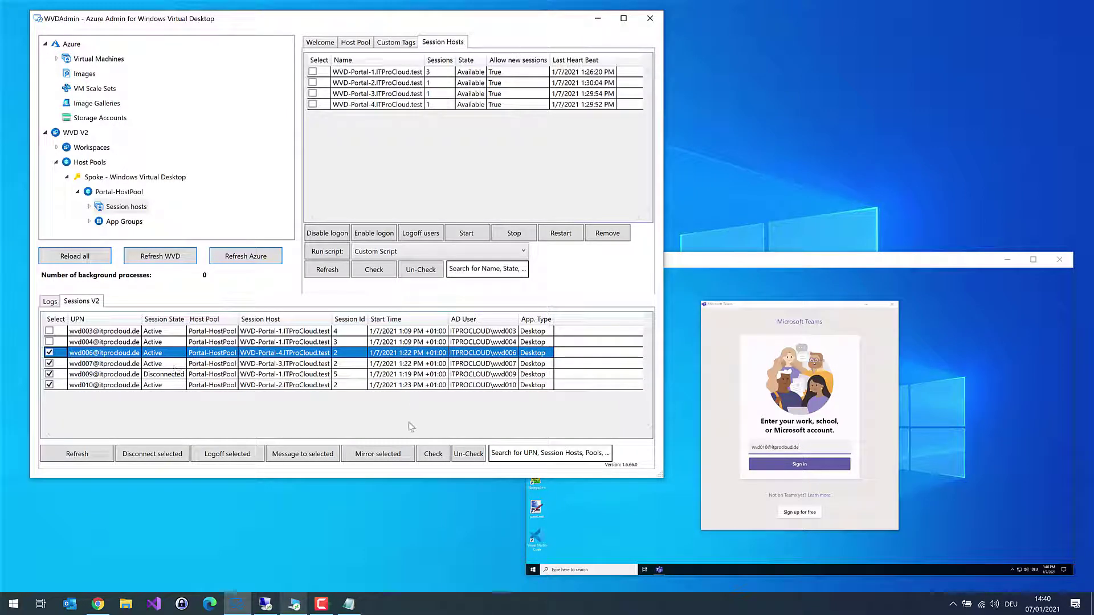
Send the message "Ho ho" to all four selected sessions and acknowledge it on the remote desktop.
click(312, 455)
text(Ho ho)
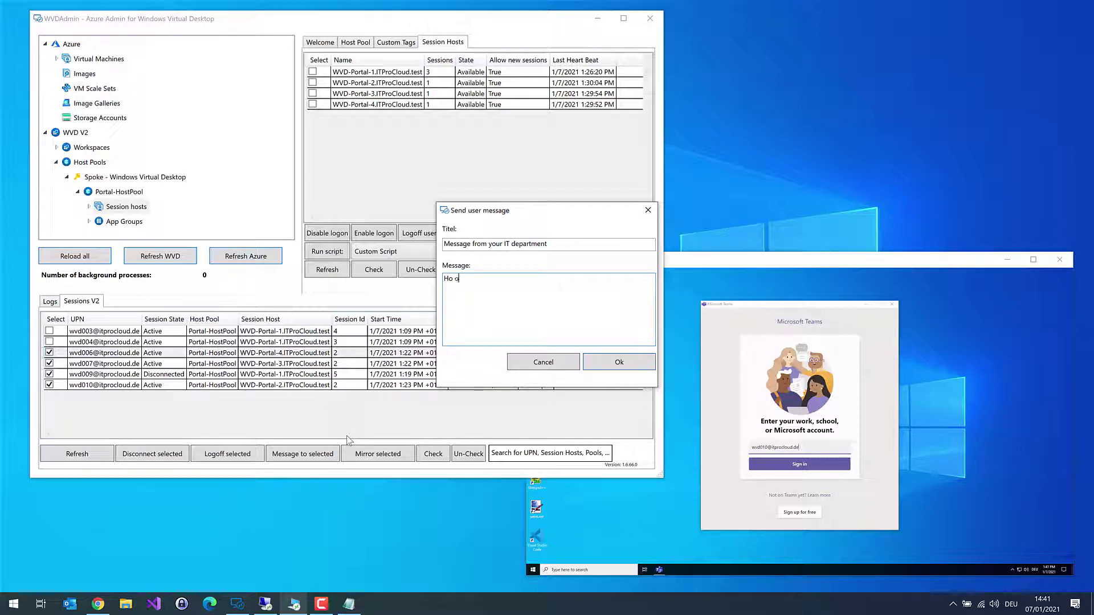
click(618, 363)
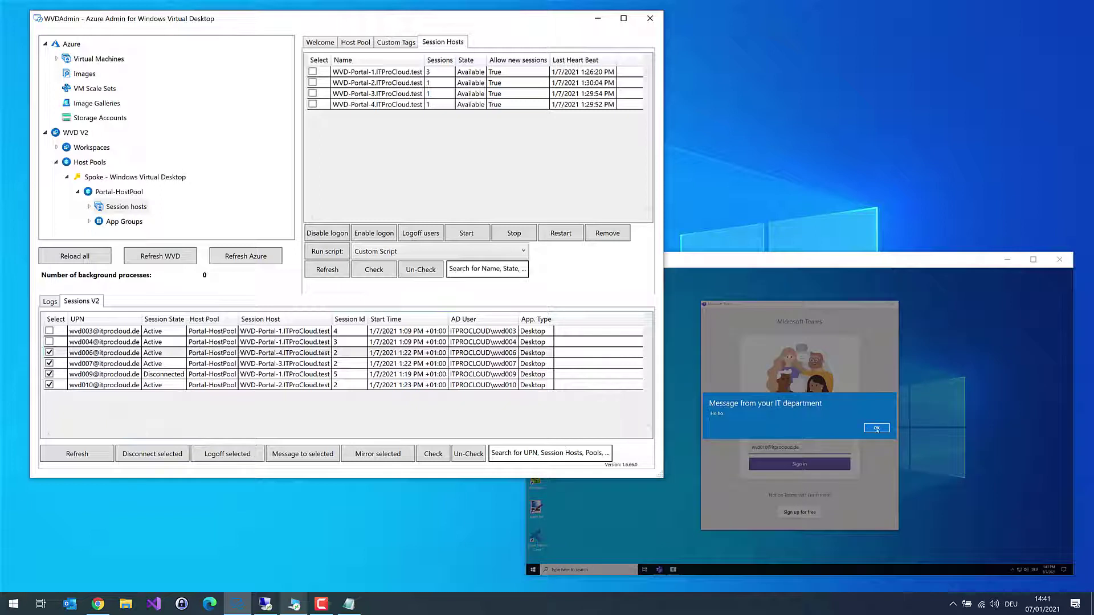
click(877, 429)
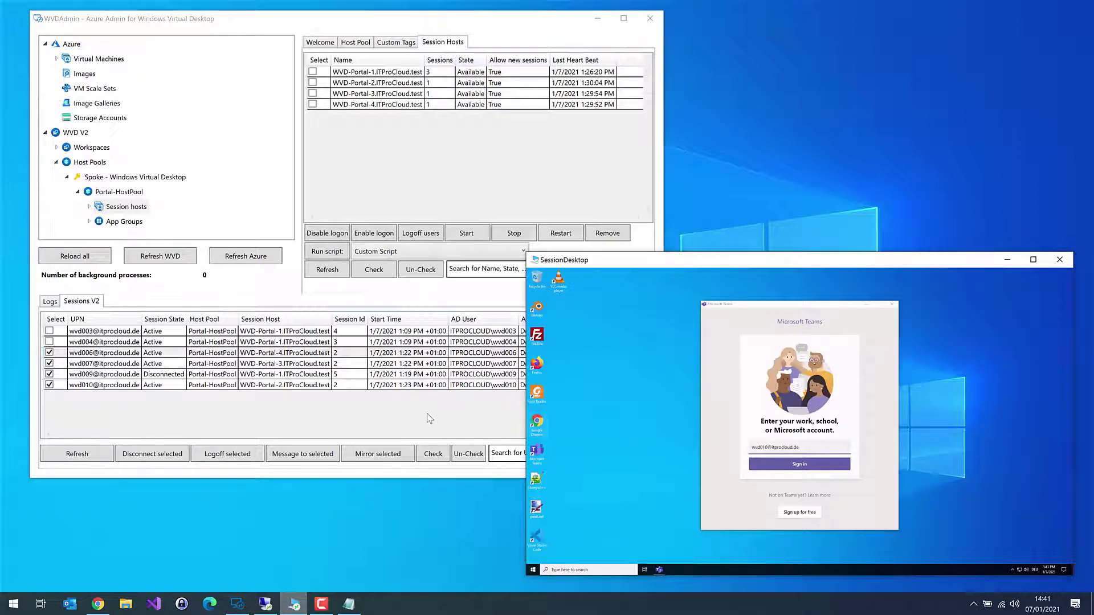
click(352, 416)
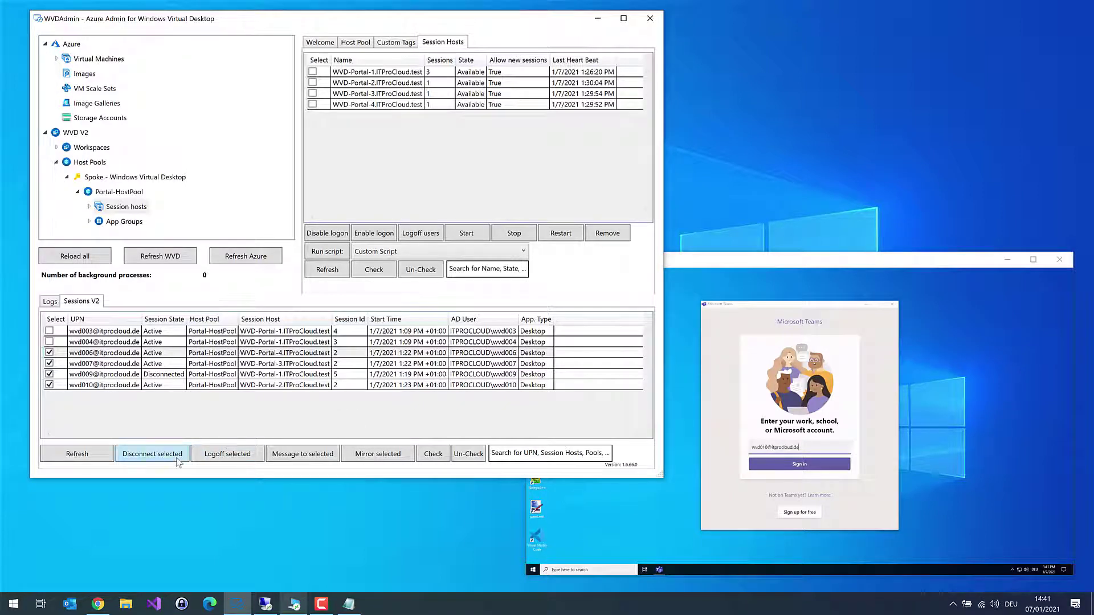
Deselect the wvd006, wvd007 and wvd009 sessions, keeping only the WVD-Portal-2 session selected.
click(49, 353)
click(49, 363)
click(49, 374)
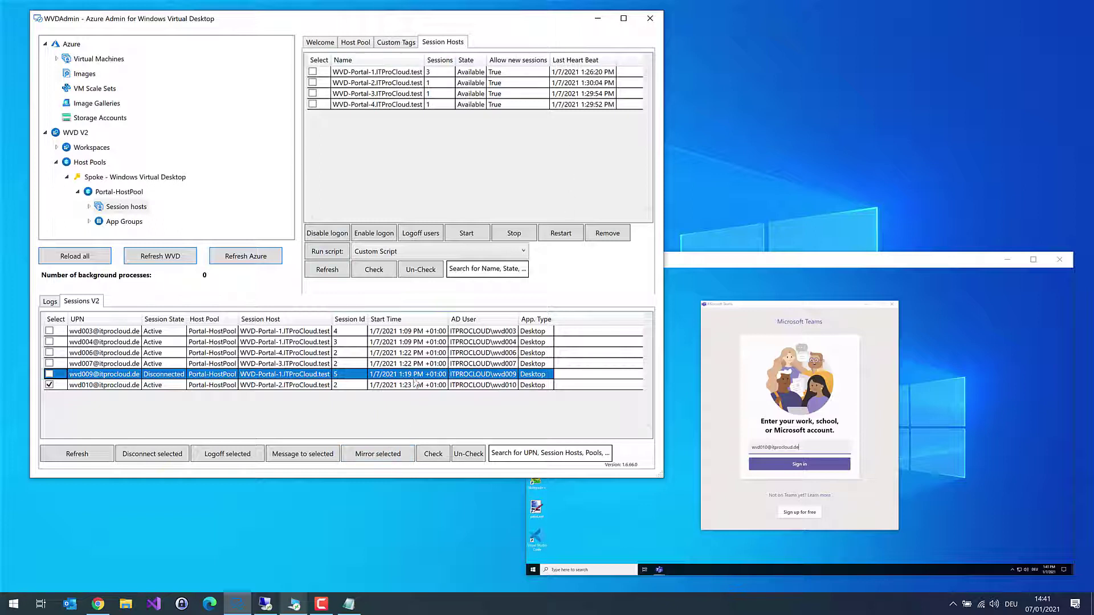
click(872, 270)
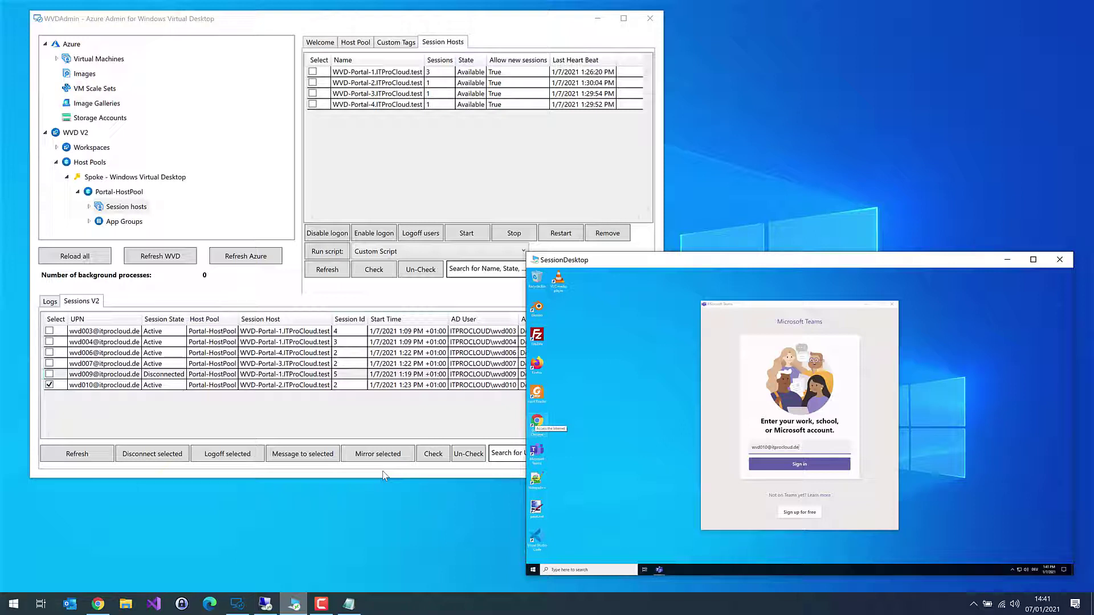
click(371, 409)
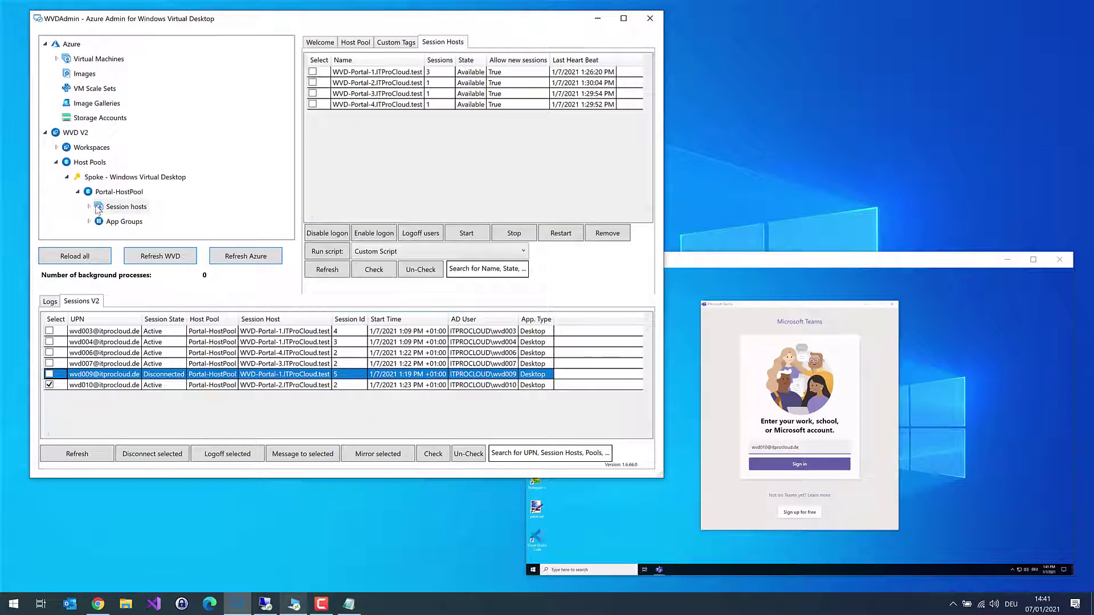
View the properties of Portal-HostPool and the individual machines under its session hosts.
click(127, 194)
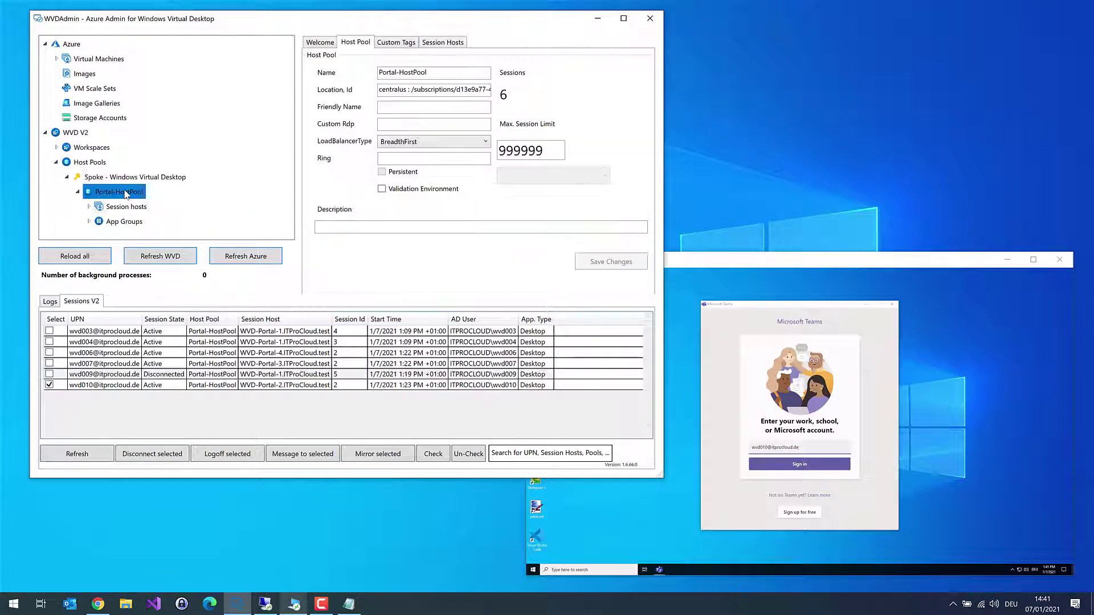
click(127, 207)
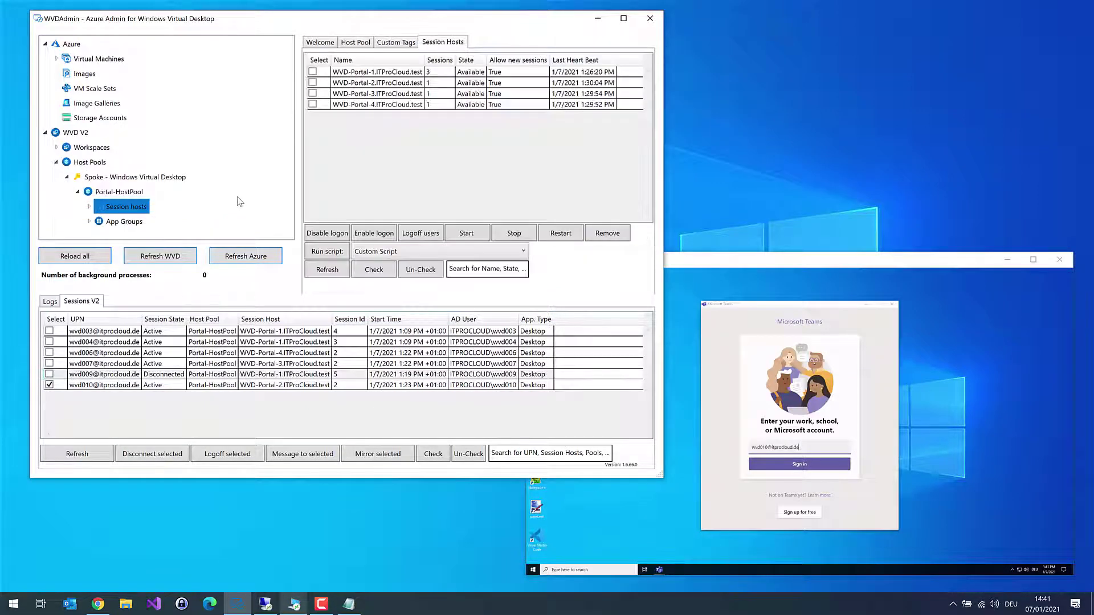
click(90, 208)
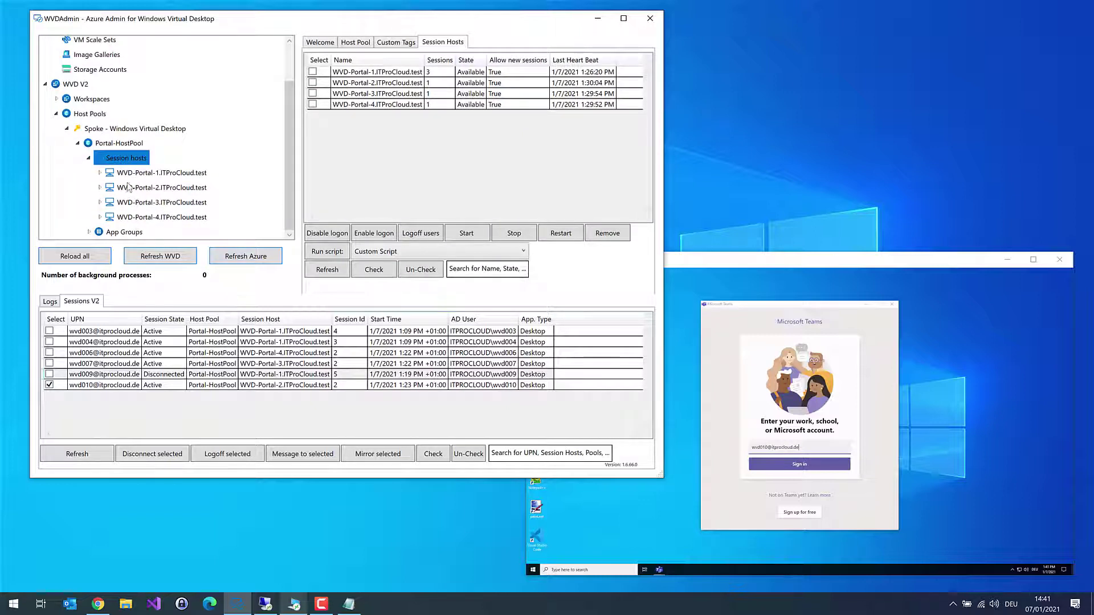
click(88, 158)
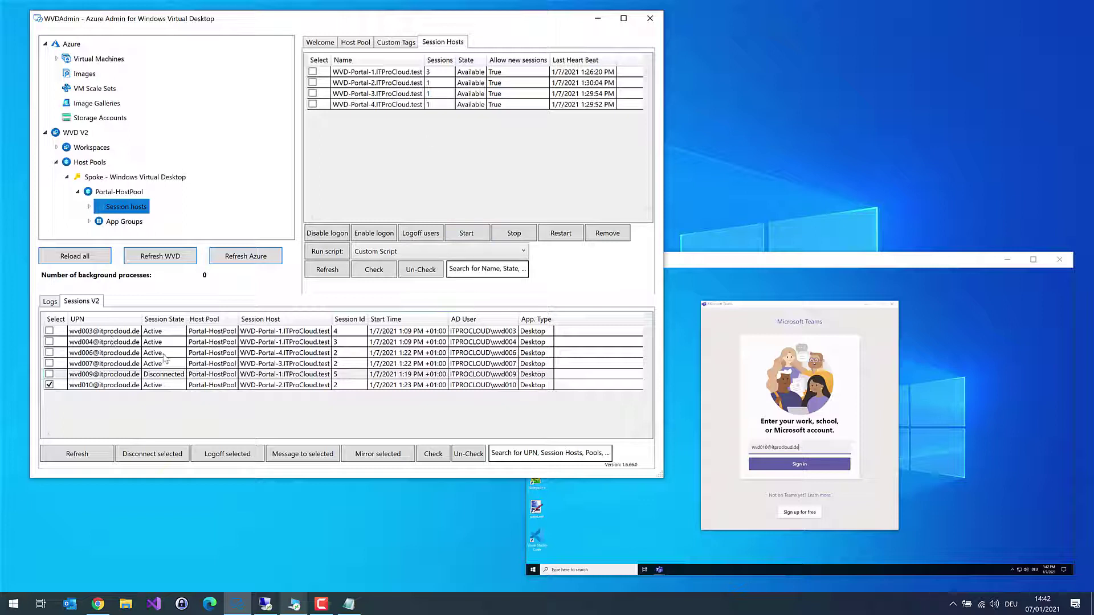
Filter the session hosts by "-4" and clear the filter again.
click(481, 272)
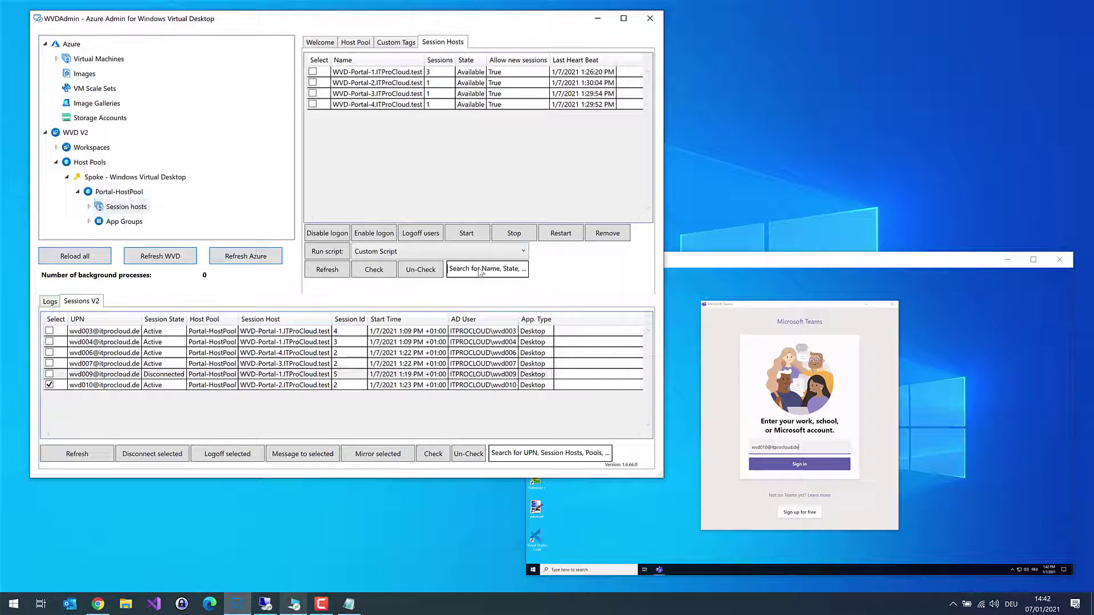
text(-4)
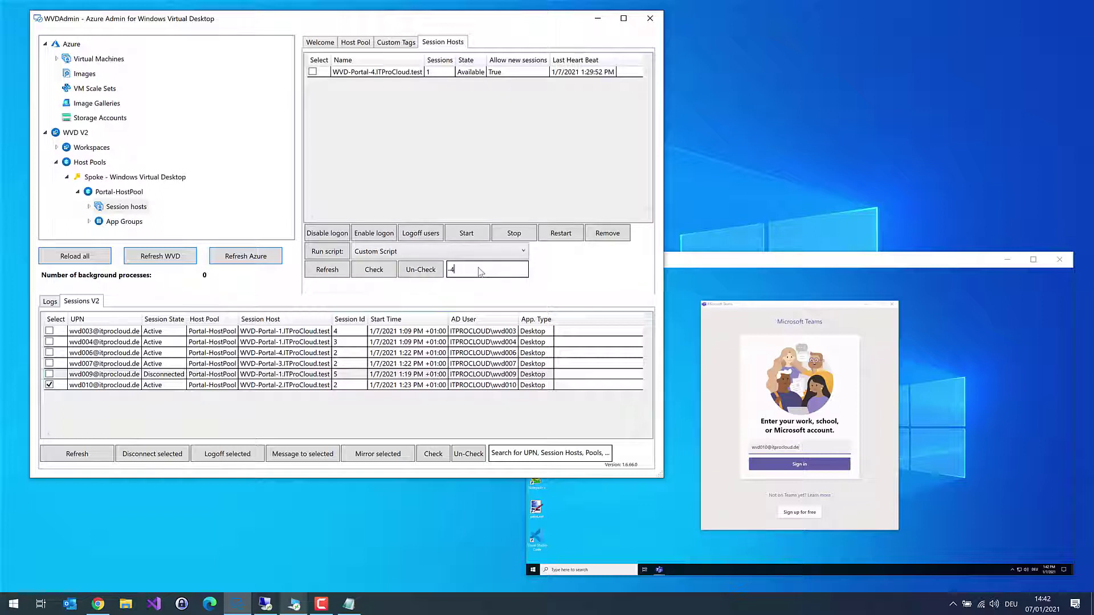
key(BackSpace)
key(BackSpace)
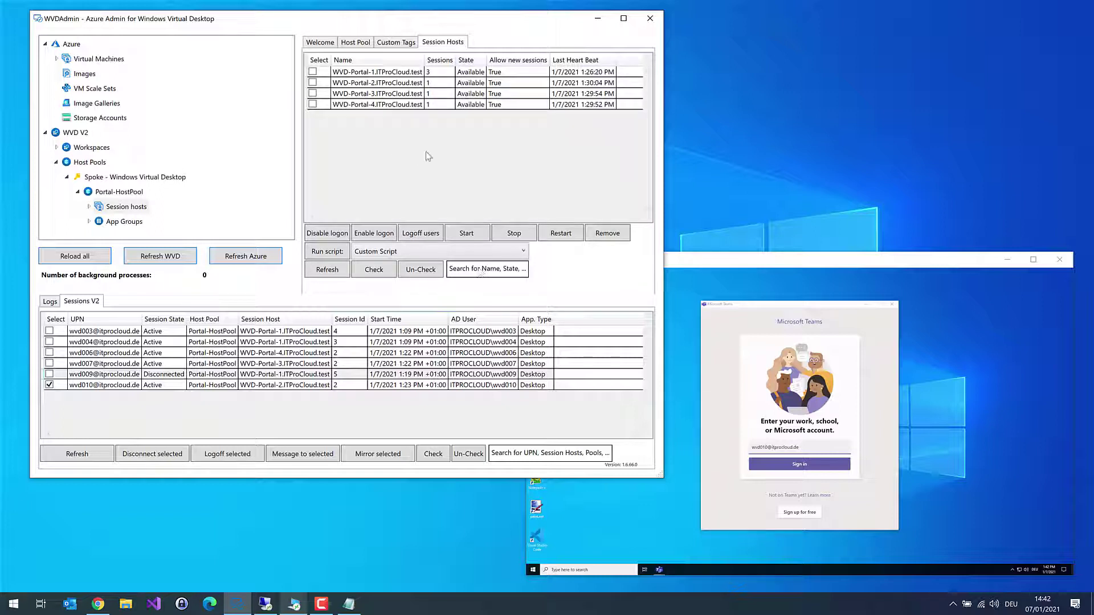
Disable logons on session host WVD-Portal-4 and enable logons on all four session hosts.
click(313, 104)
click(333, 235)
click(377, 271)
click(378, 237)
Deselect all four session hosts and review the latest log entries for the logon changes.
click(313, 72)
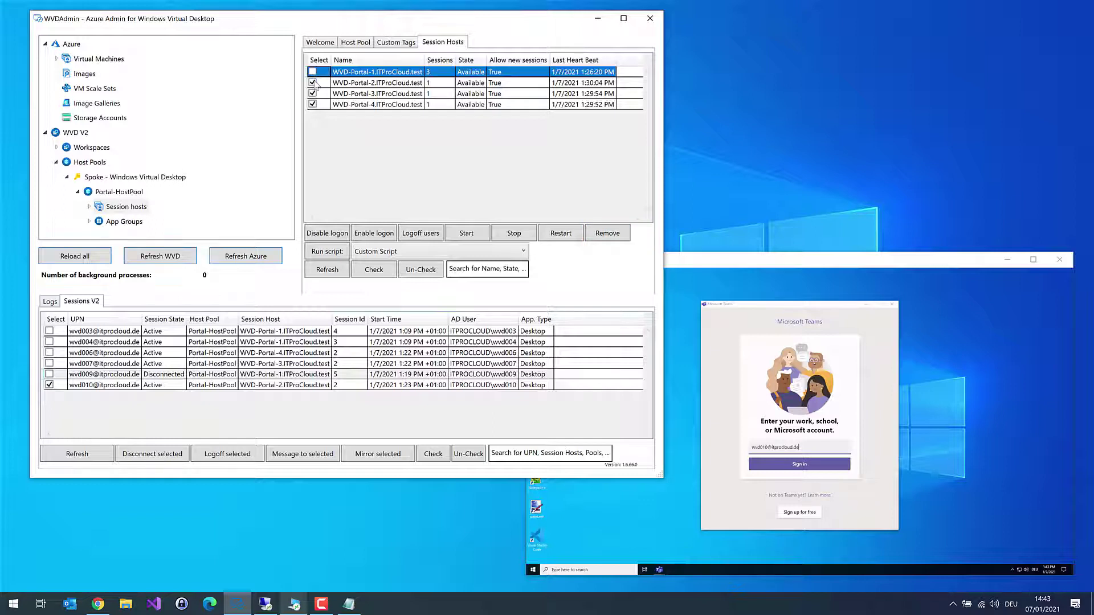
click(312, 82)
click(312, 93)
click(313, 104)
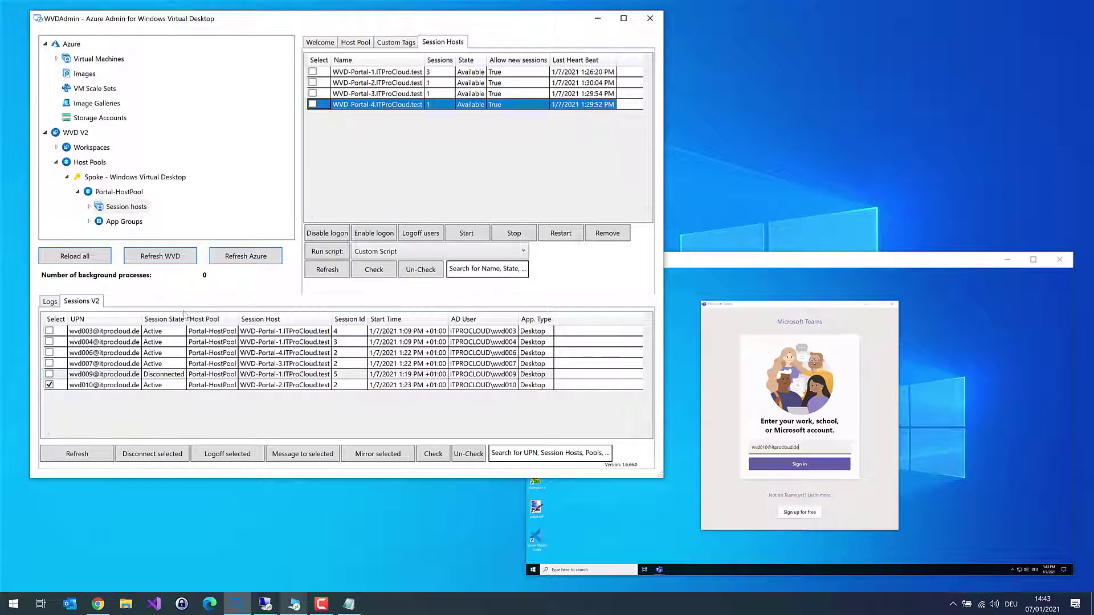
click(50, 303)
scroll(295, 409, down, 4)
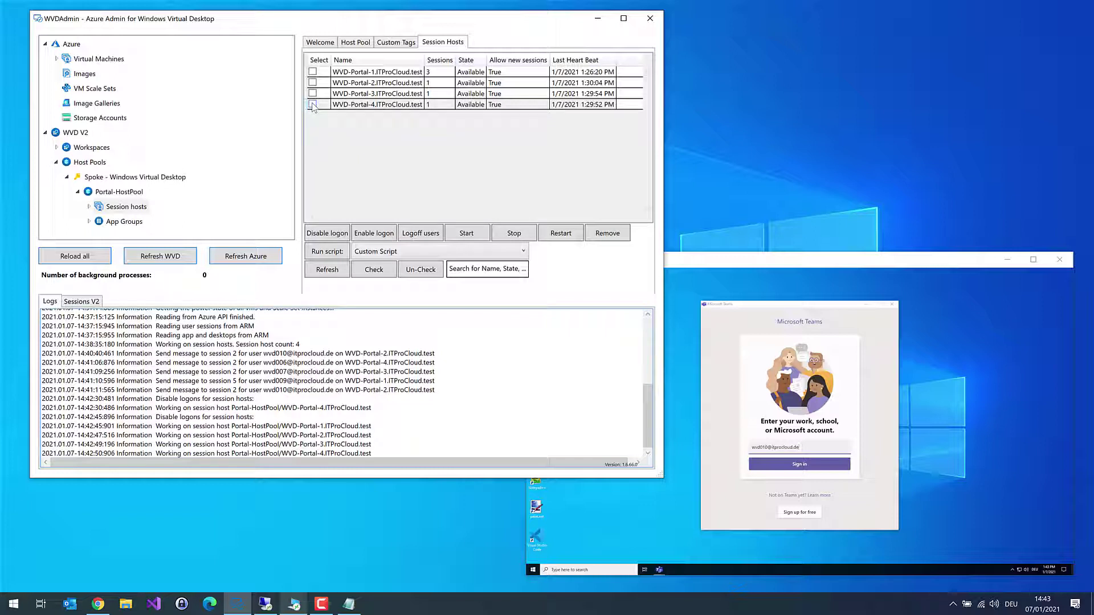
Execute the Run Windows Update script on session host WVD-Portal-4.
click(426, 254)
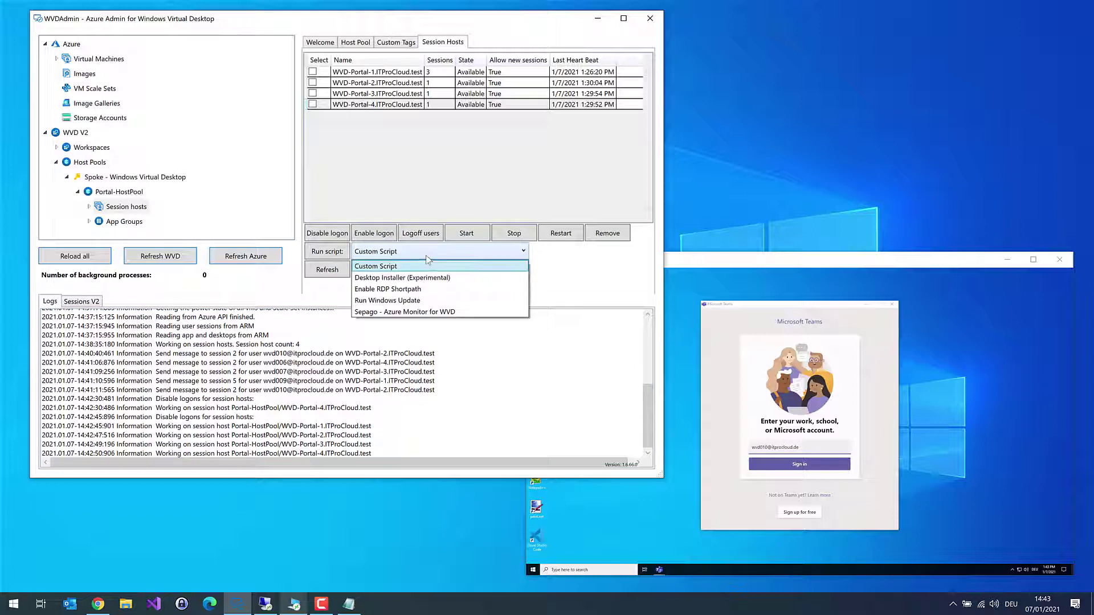
click(455, 302)
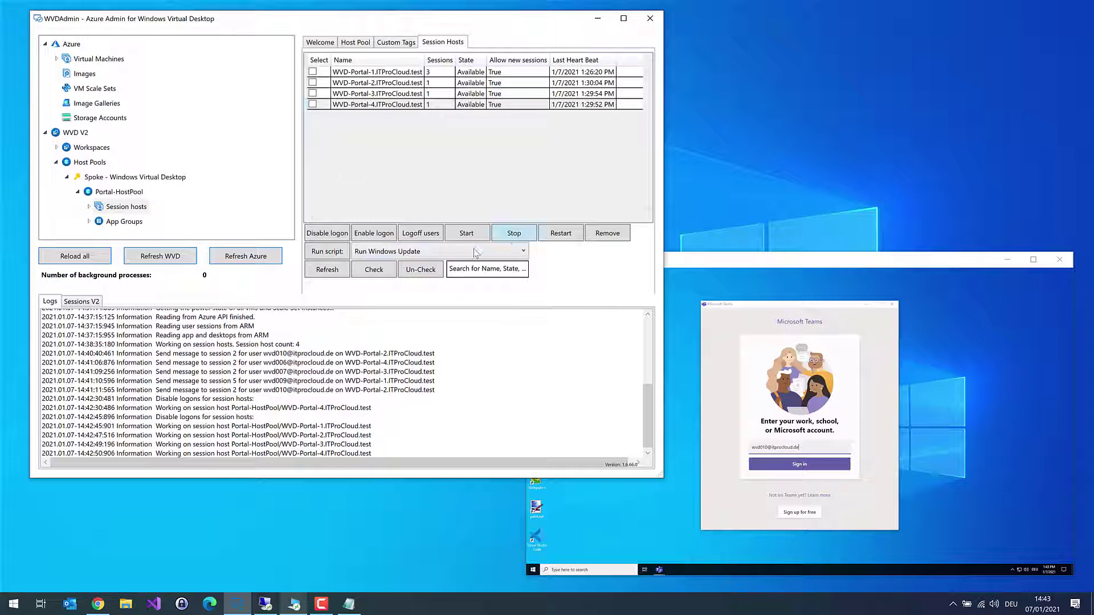
click(313, 104)
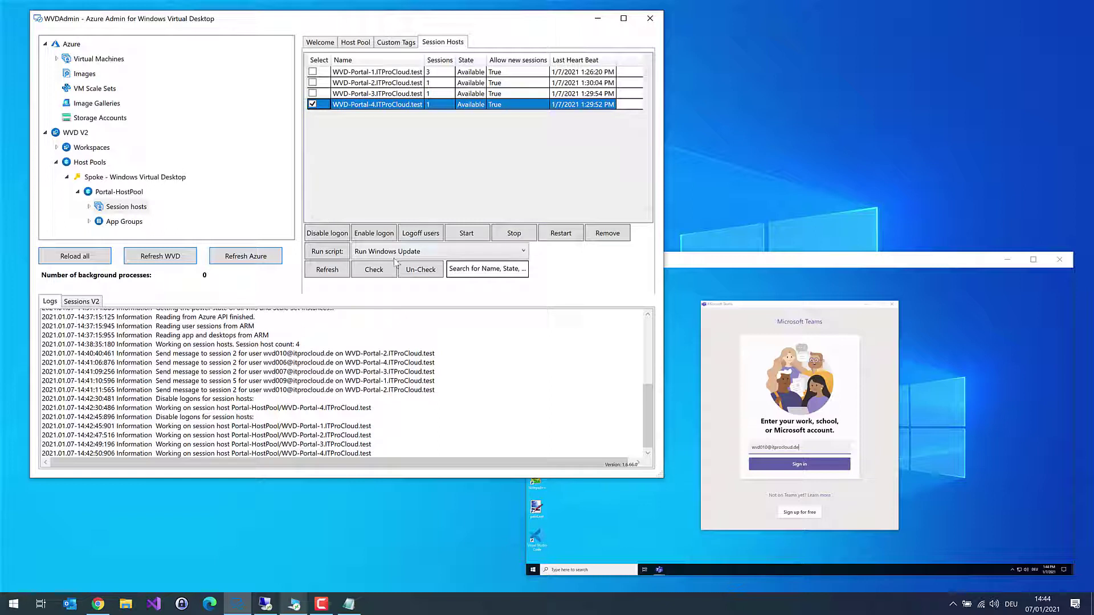
click(329, 253)
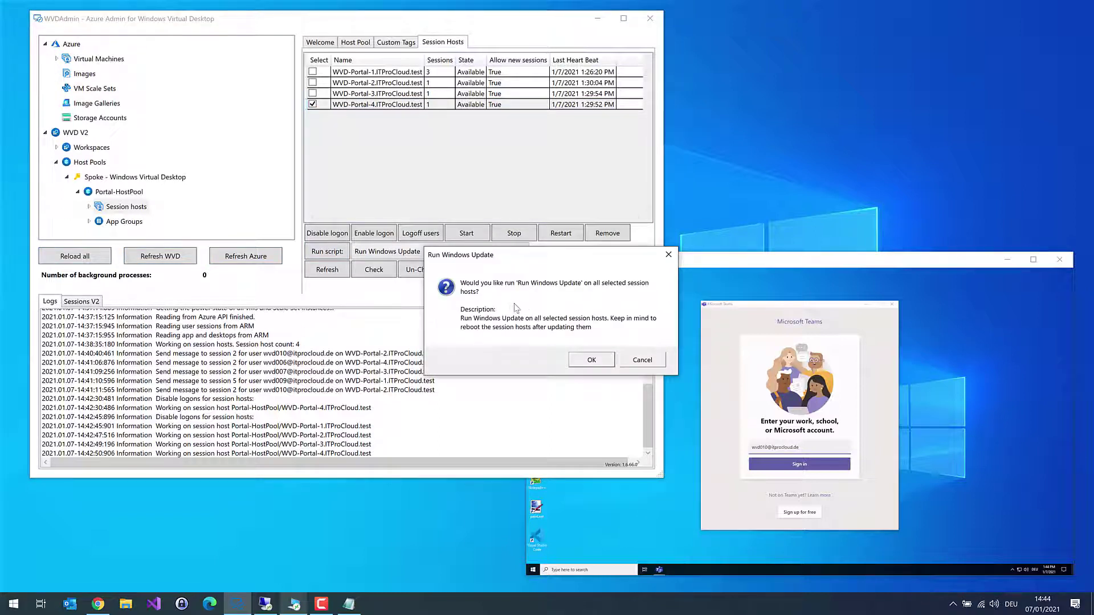
click(591, 361)
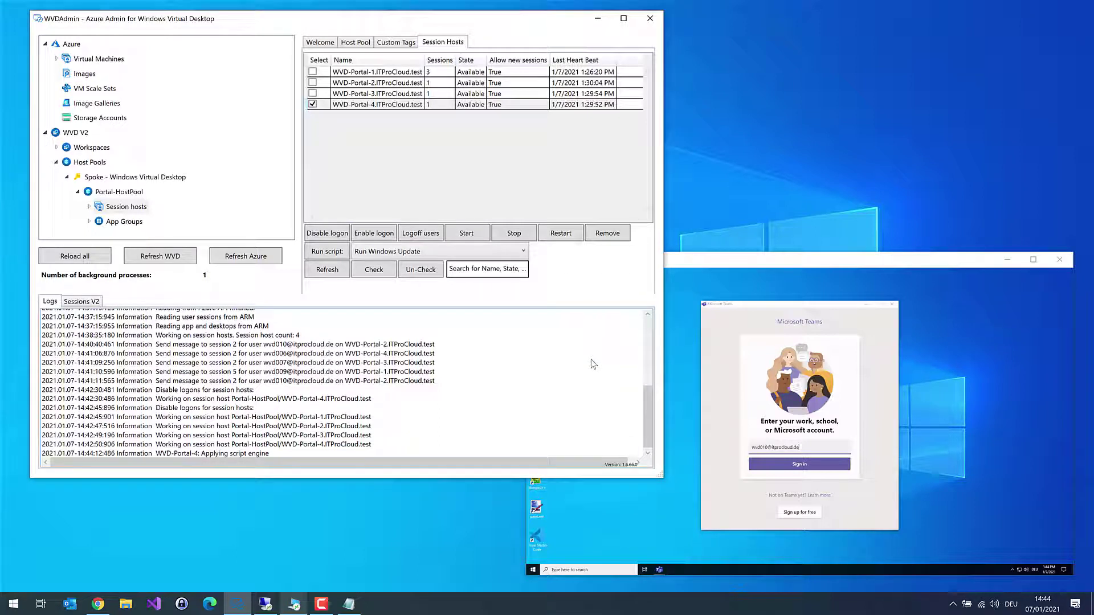
Examine the log entry for the script run on WVD-Portal-4 and the list of available scripts.
drag(156, 453, 278, 457)
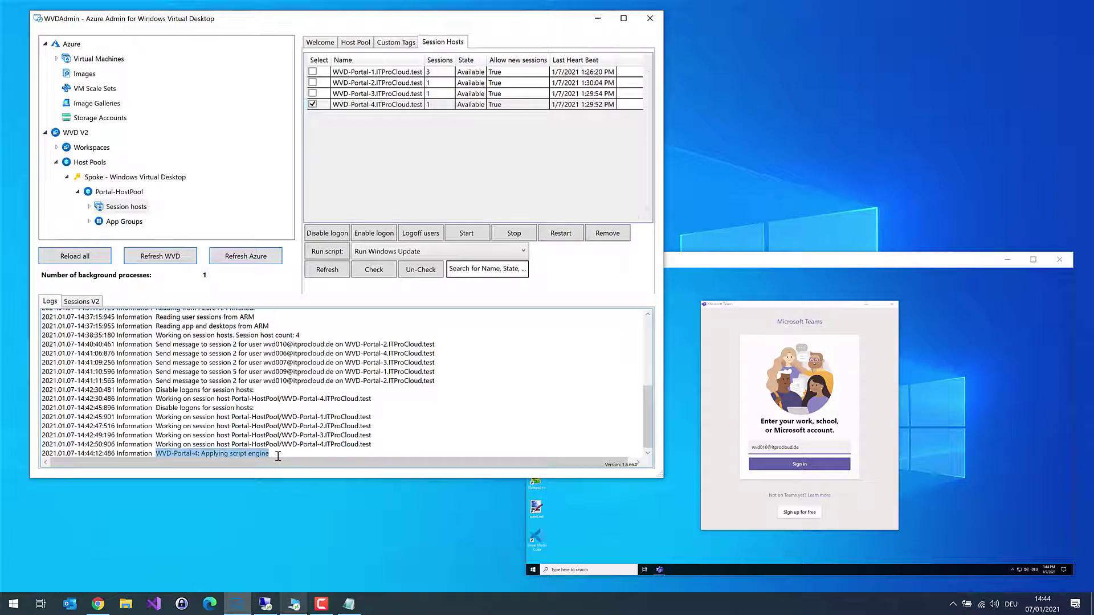
click(278, 456)
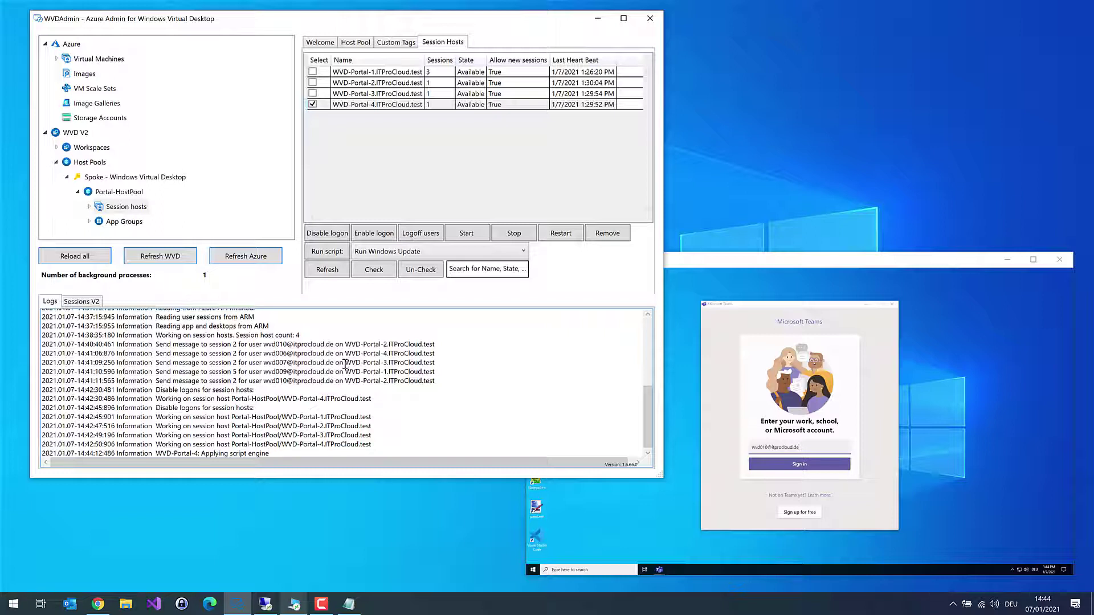
click(523, 252)
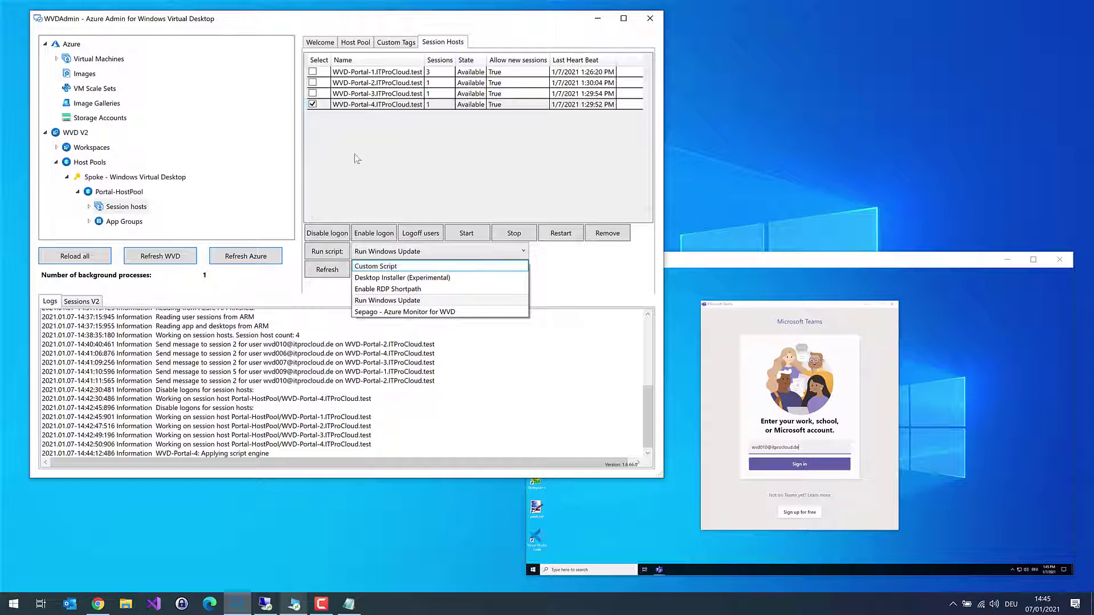
click(385, 168)
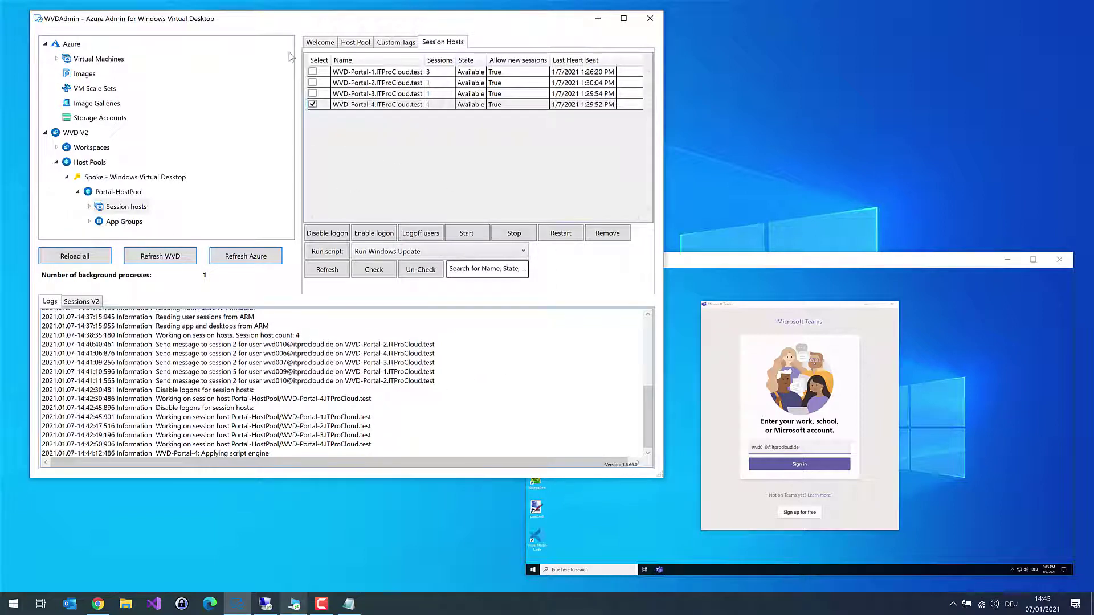
Log off the selected user session on WVD-Portal-2 and dismiss the remote desktop's session-ended notice.
click(83, 302)
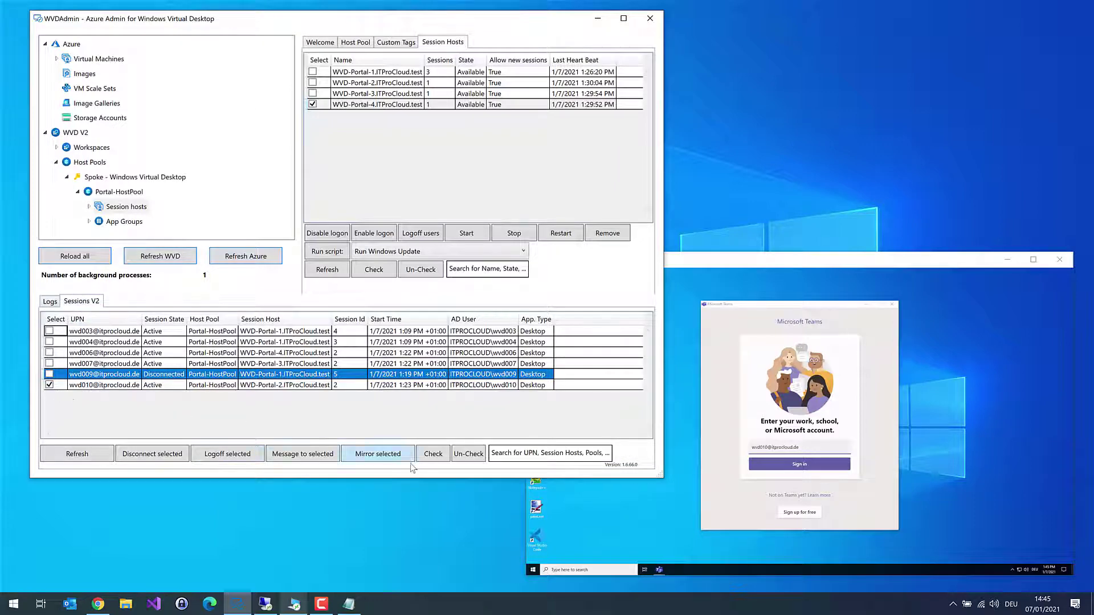
click(226, 459)
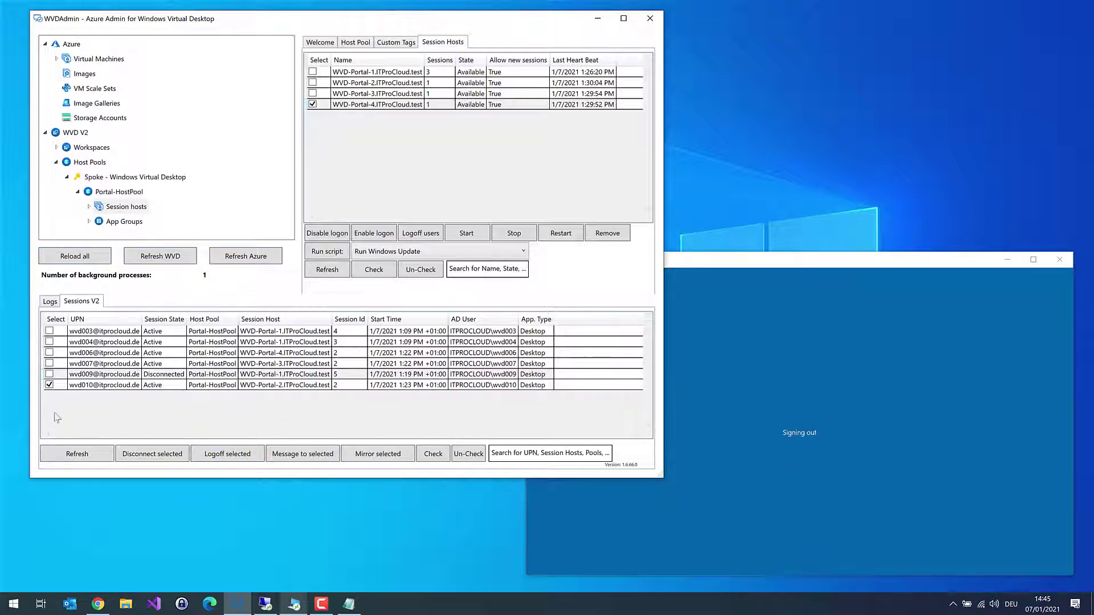
click(50, 385)
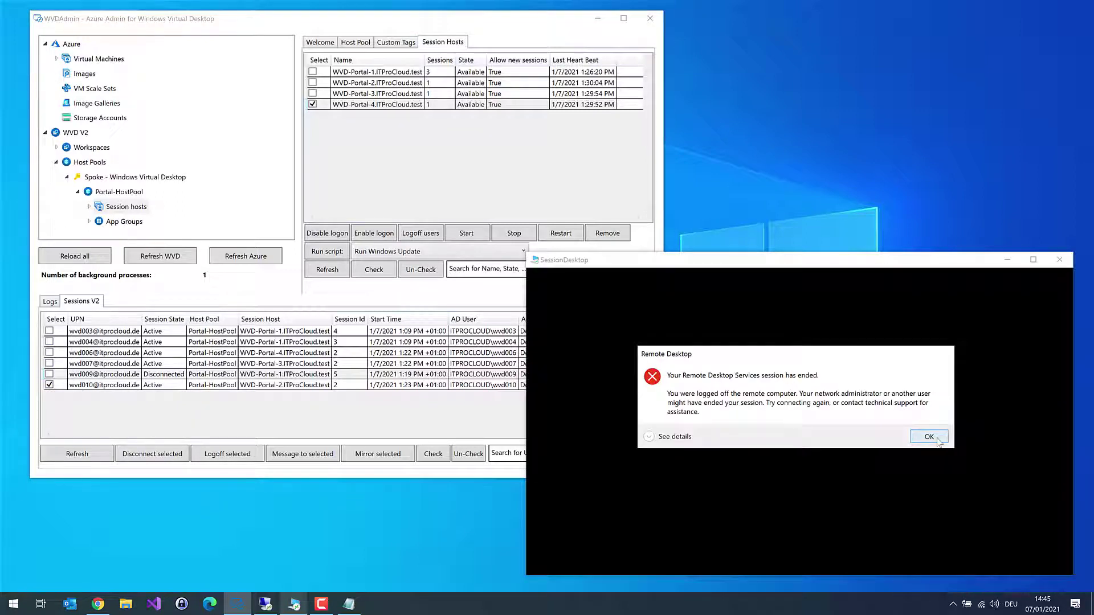
click(938, 443)
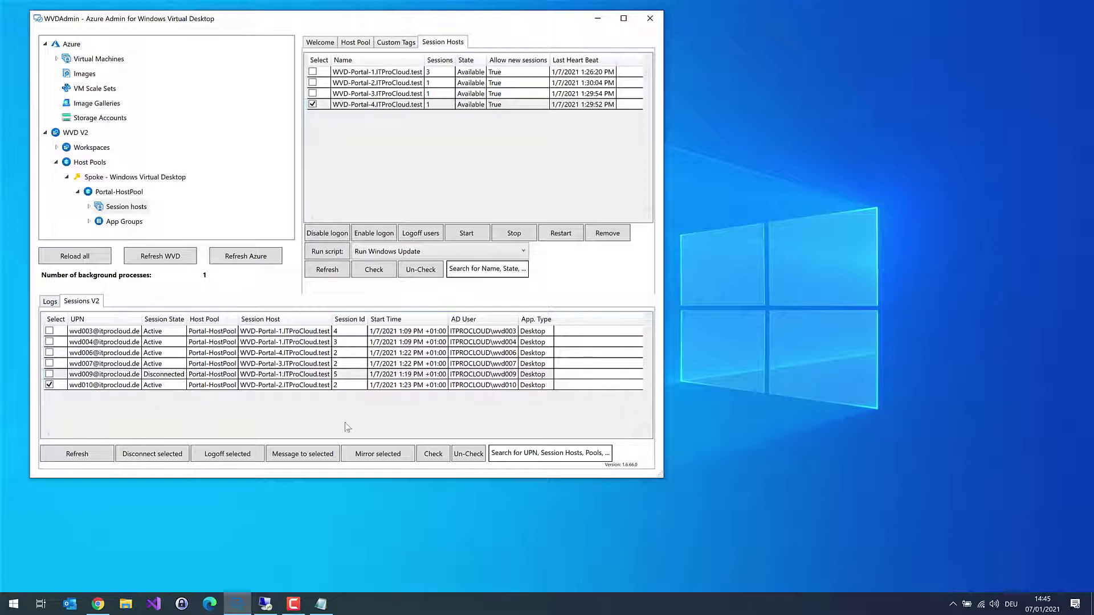
Filter the user sessions by "007" and clear the filter again.
click(544, 457)
text(0087)
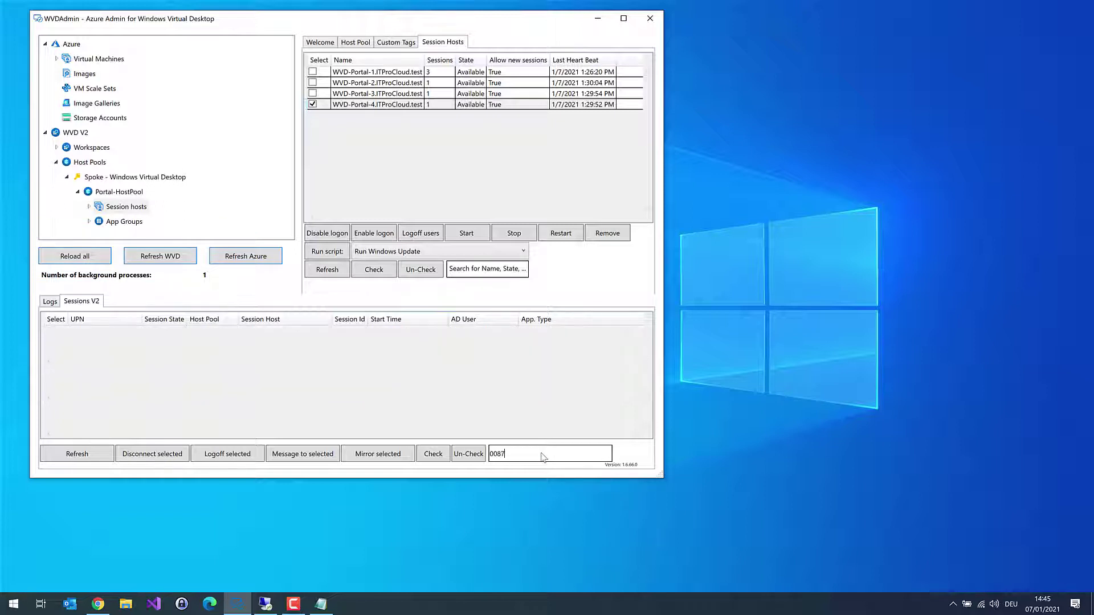
key(Left)
key(BackSpace)
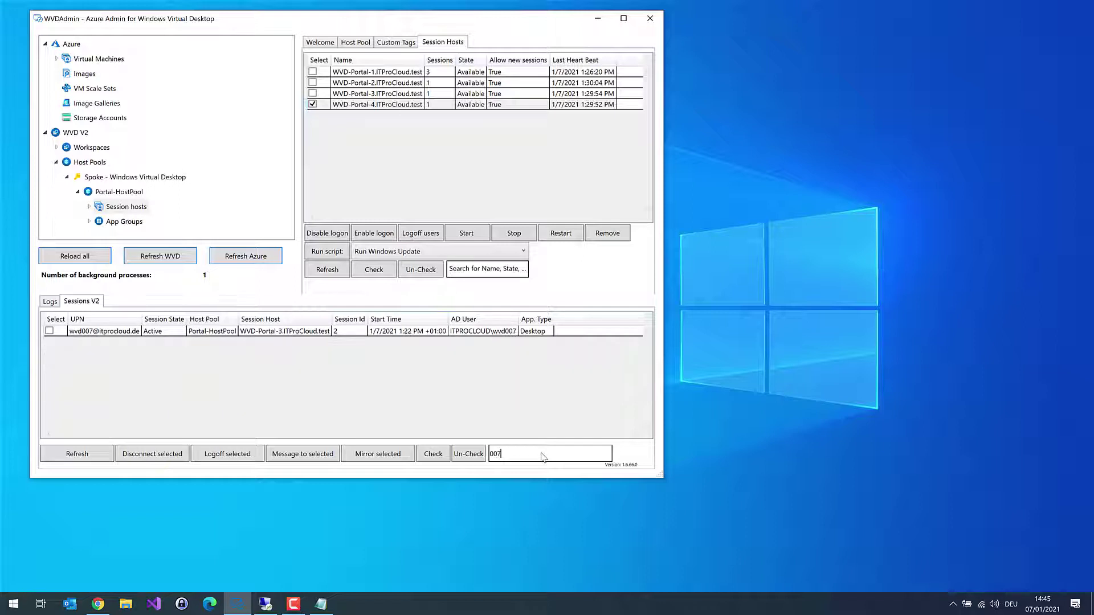
key(BackSpace)
key(BackSpace)
key(BackSpace)
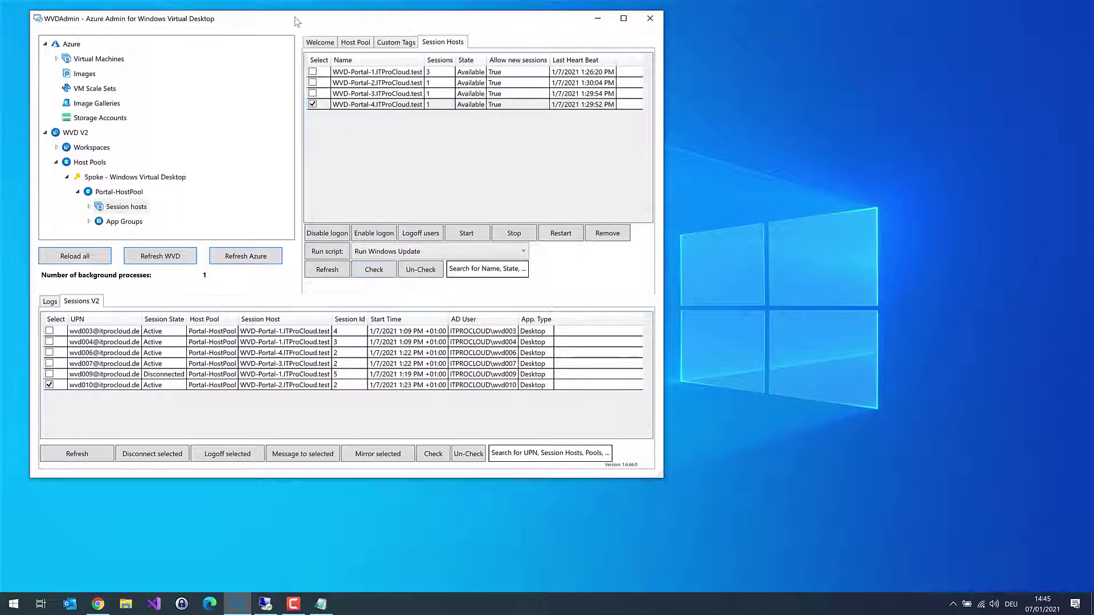
drag(297, 24, 354, 41)
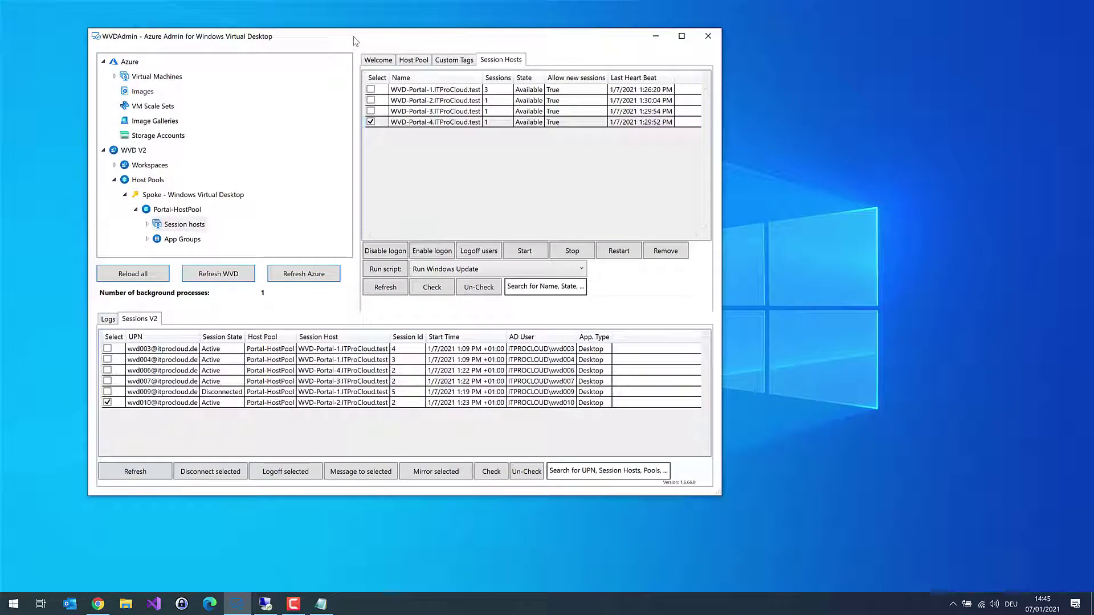